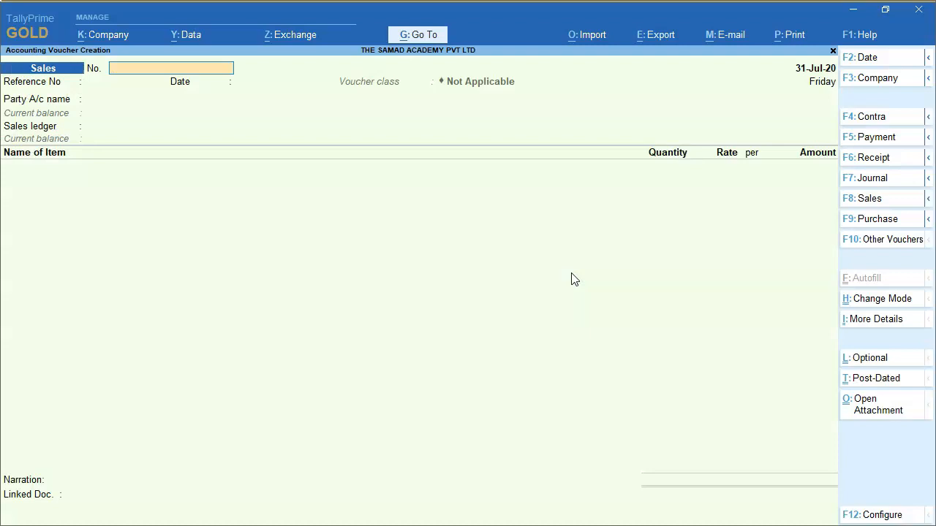
Step: Enter TSA/202021/003 as the sales voucher number, leaving the reference number and date blank
key(ctrl+alt+v)
key(Return)
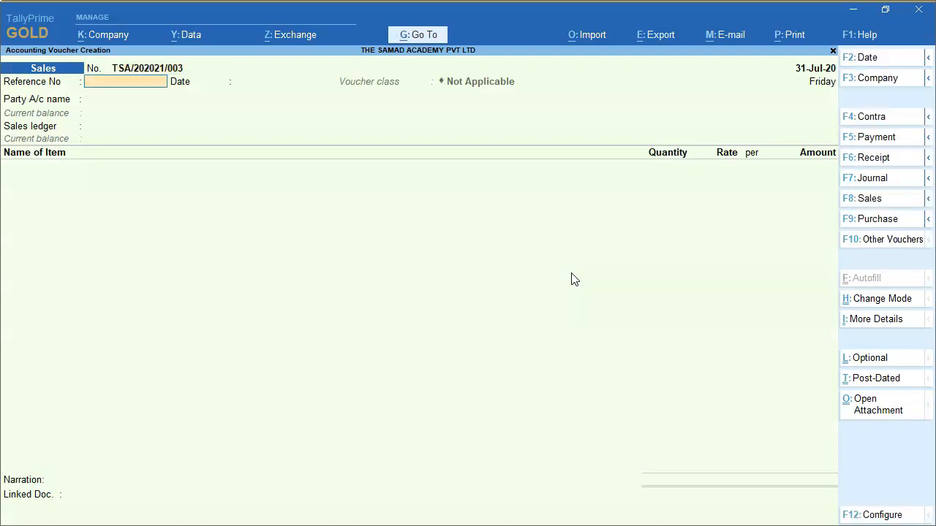
key(Return)
key(Return)
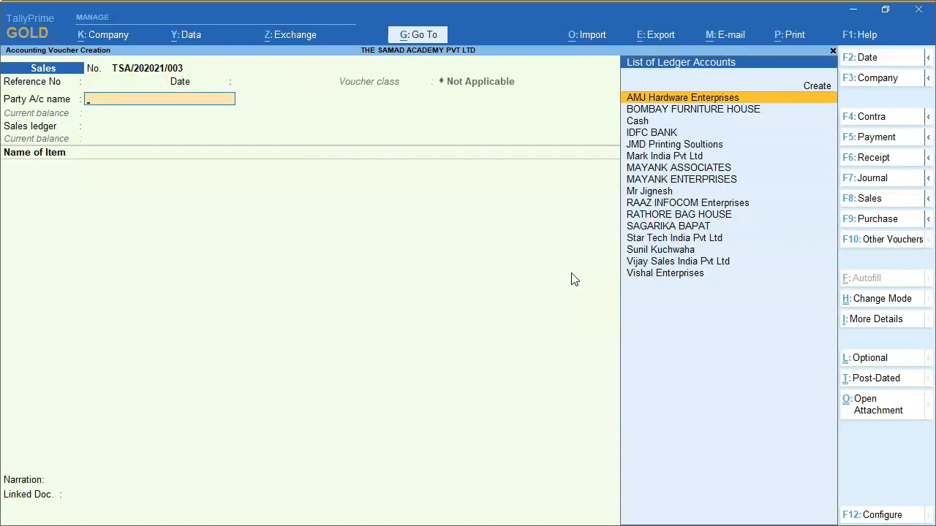
Step: Create a new party ledger with the customer's full name under Sundry Debtors, keeping the default mailing and banking details
key(alt+c)
text(Vijay Kumar)
key(Return)
key(Return)
key(Return)
key(Return)
key(Return)
key(Return)
key(Return)
key(Return)
key(Return)
key(Return)
key(Return)
key(Return)
Step: Set the party ledger's GST registration type to Consumer and save the ledger
key(Up)
key(Return)
key(BackSpace)
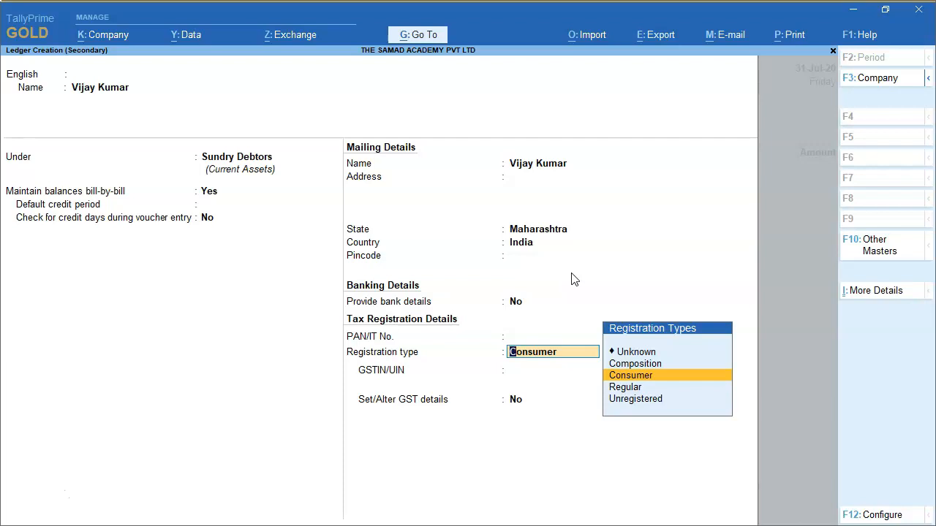
key(Return)
key(Return)
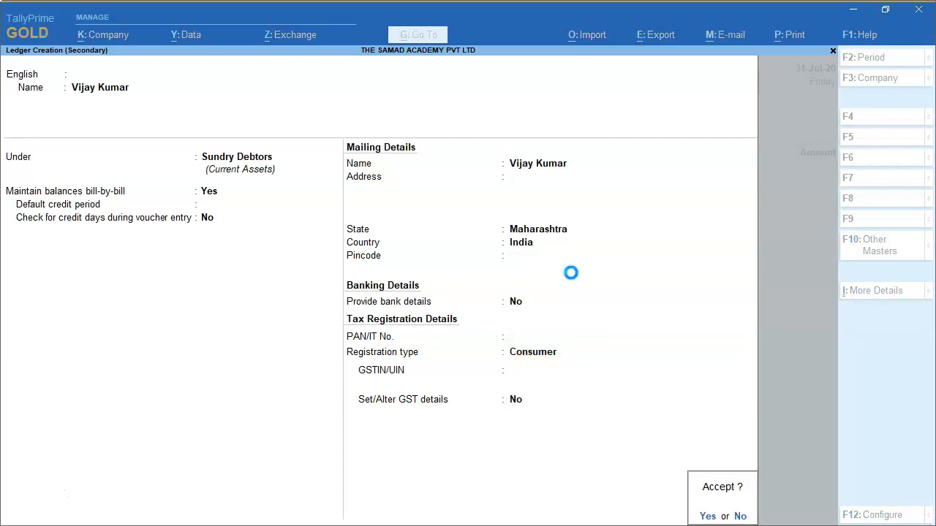
key(Return)
Step: Accept the buyer's party details for the voucher with Maharashtra as the place of supply
key(Return)
key(Return)
key(Return)
key(Return)
key(Return)
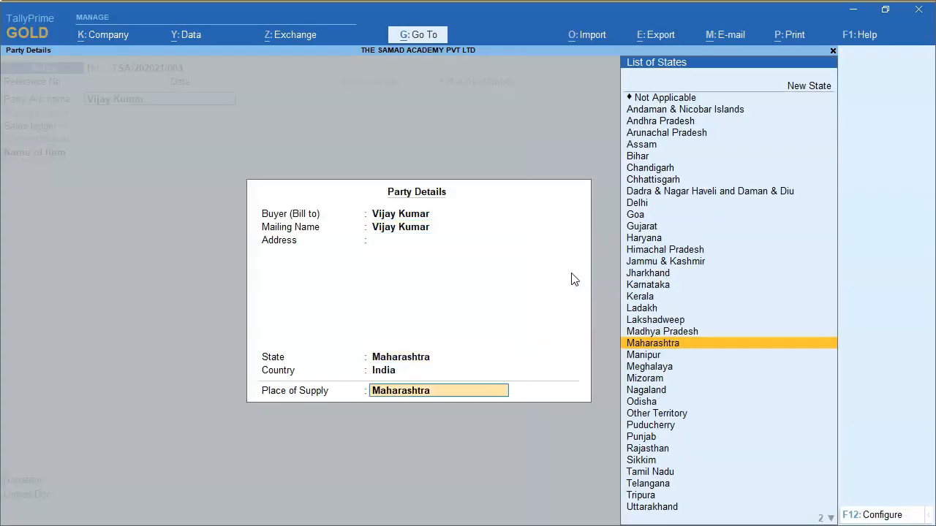
key(Return)
Step: Choose Local Sales as the voucher's sales ledger and proceed to the first item line
key(Down)
key(Return)
key(Return)
key(Return)
key(Return)
key(Return)
key(Return)
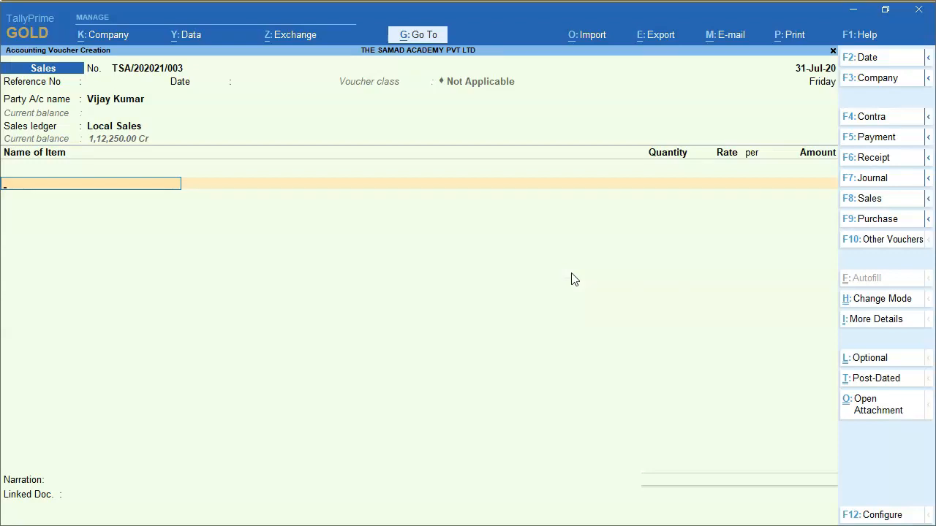
Step: Switch to the PowerPoint slide and copy the product name Rayban Darkshed Grey Sunglasses
key(alt+Tab)
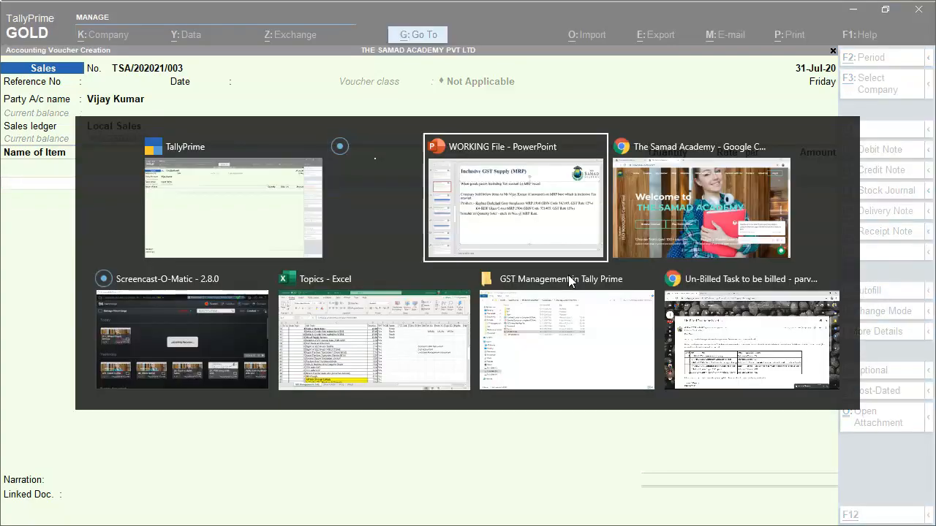
drag(252, 238, 488, 239)
key(ctrl+c)
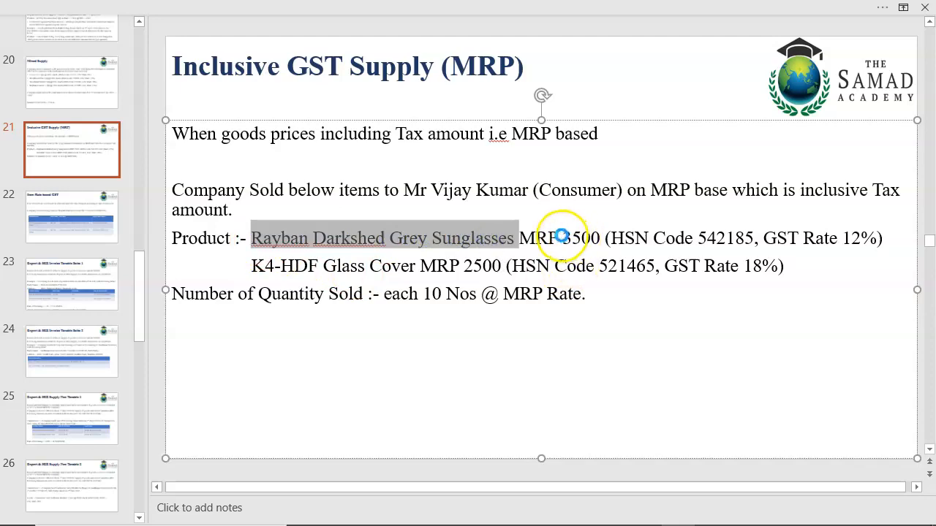
Step: Return to TallyPrime and start a new stock item named Rayban Darkshed Grey Sunglasses
key(alt+Tab)
key(alt+c)
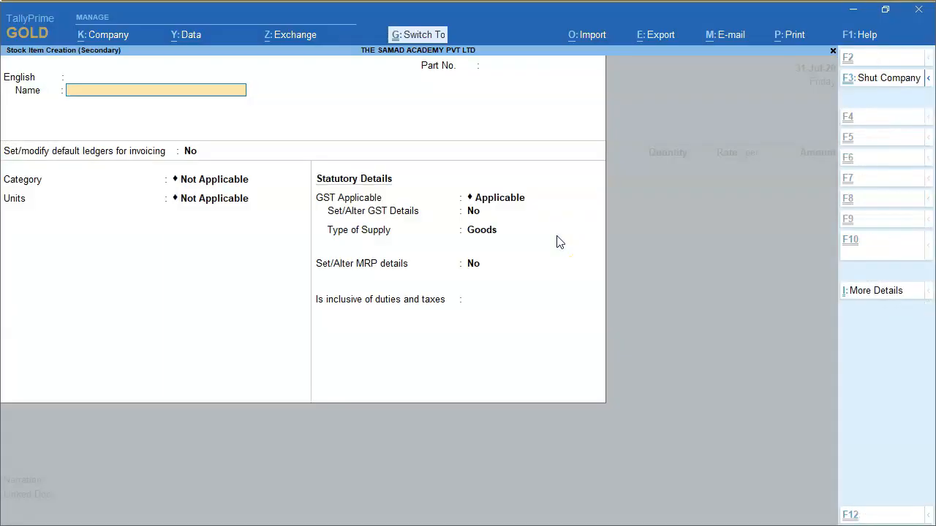
key(ctrl+v)
key(Return)
key(Return)
key(Return)
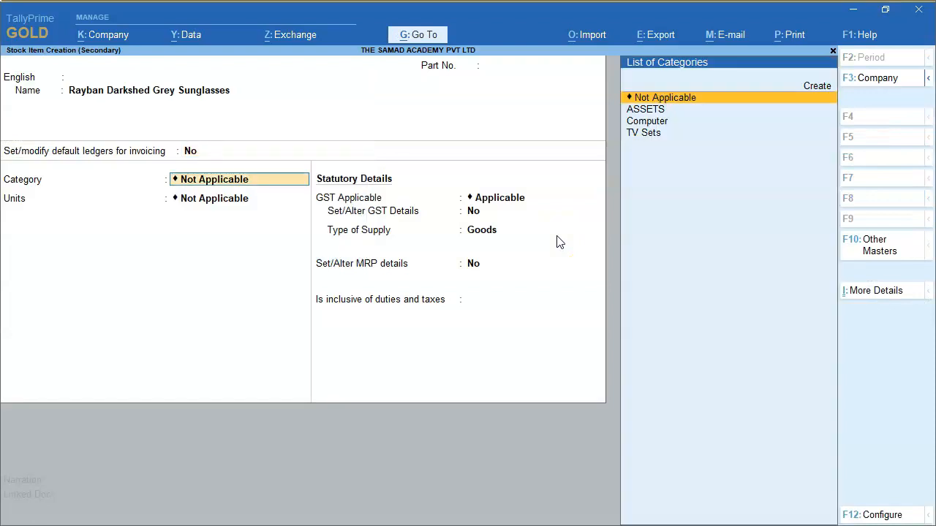
Step: Set the stock item's unit to Nos, keeping the category Not Applicable, the default additional details and GST Applicable
key(Return)
key(Down)
key(Return)
key(Return)
key(Return)
key(Return)
key(Return)
key(Return)
key(Return)
Step: Enable GST details for the sunglasses and enter HSN/SAC 542163, keeping the calculation type On Value
text(y)
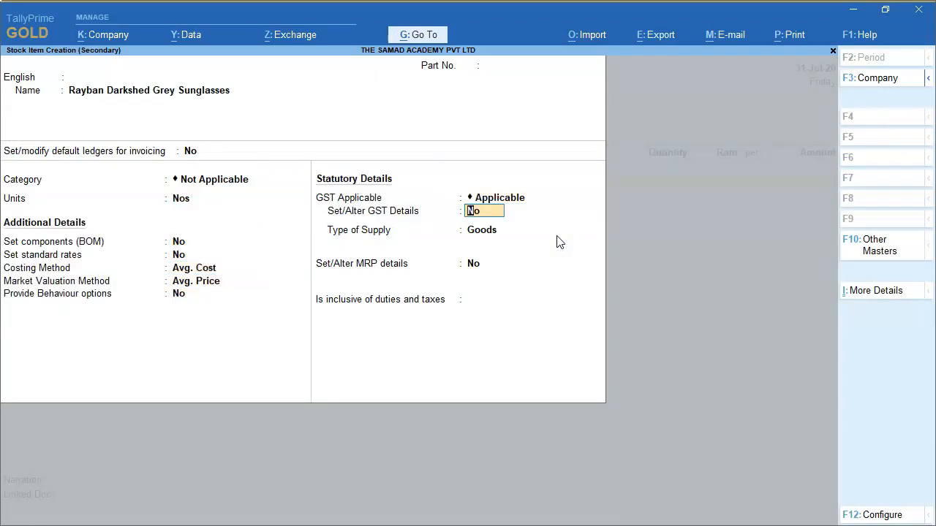
key(Return)
key(Return)
text(542163)
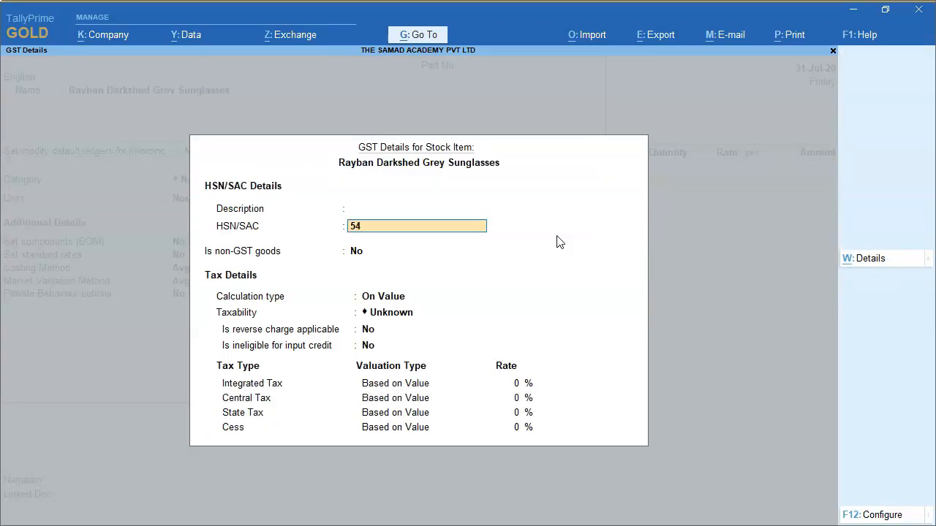
key(Return)
key(Return)
key(Return)
Step: Set the sunglasses' taxability to Taxable with a 12% integrated tax rate, and keep Goods as the type of supply
key(Down)
key(Down)
key(Down)
key(Return)
key(Return)
key(Return)
text(12)
key(Return)
key(Return)
key(Return)
key(Return)
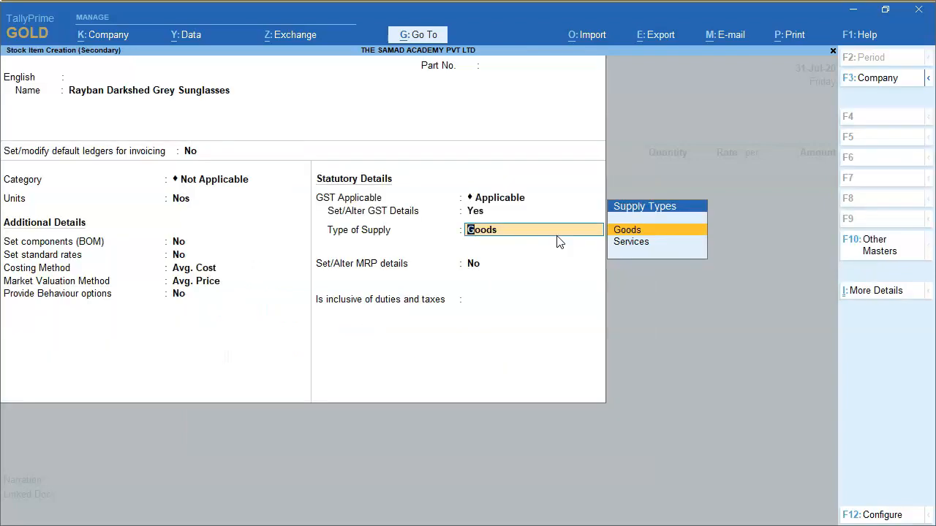
key(Return)
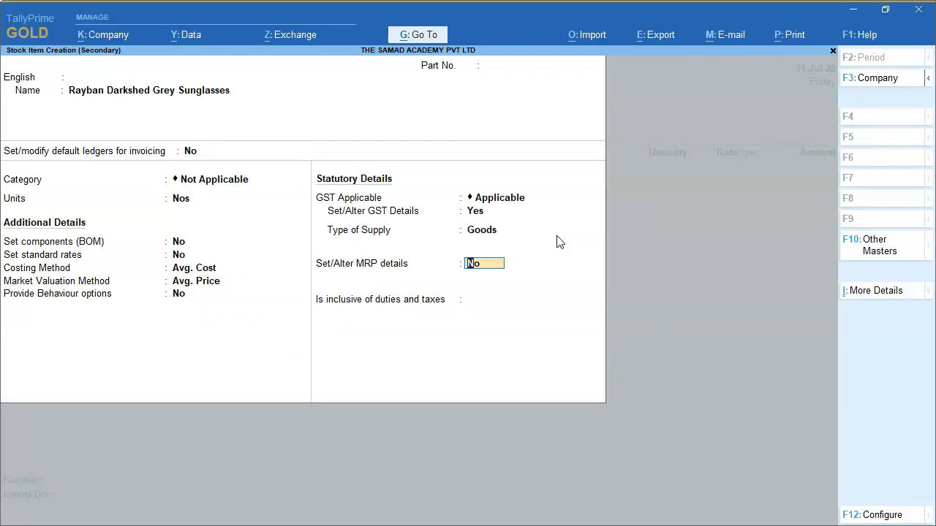
Step: Enable MRP details, allow MRP modification in vouchers, consider MRP for slab rates, and set the MRP rate to 3500
text(y)
key(Return)
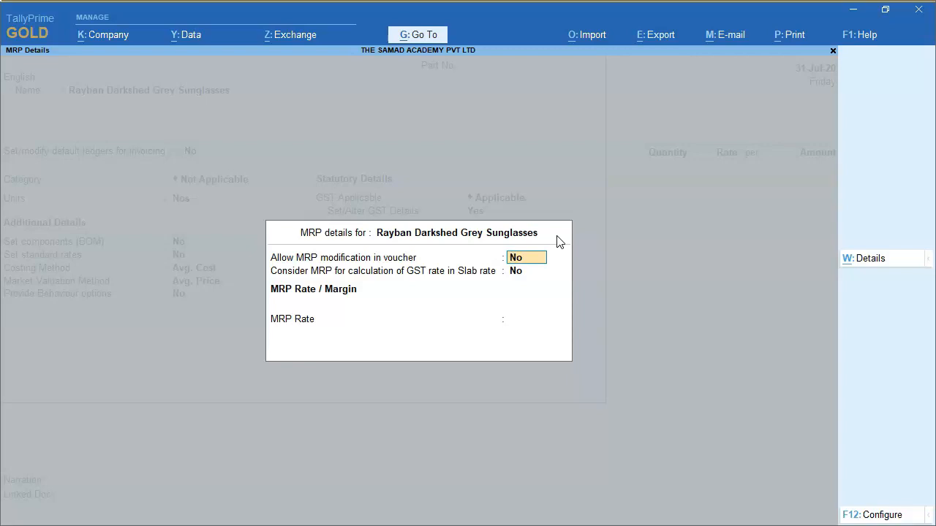
text(y)
key(Return)
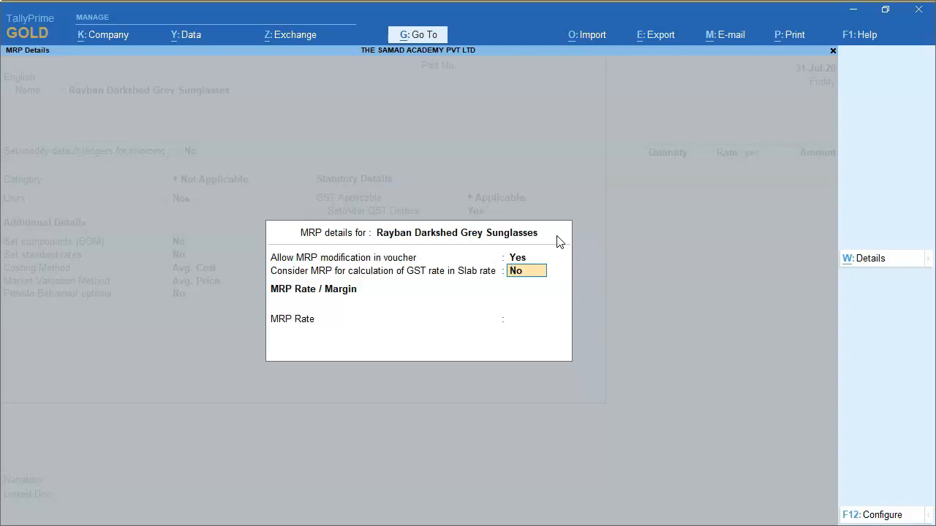
text(y)
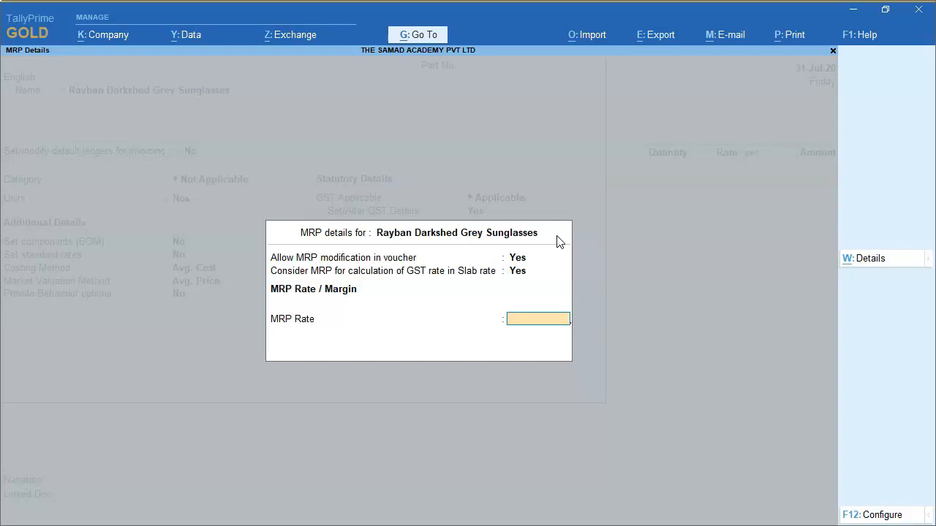
text(3500)
key(Return)
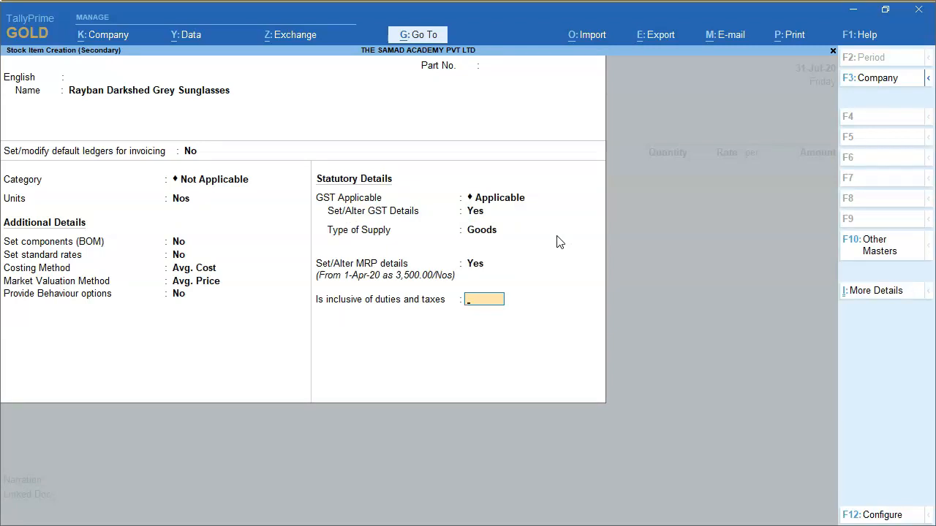
Step: Mark the sunglasses as inclusive of duties and taxes and save the stock item
text(y)
key(Return)
key(Escape)
key(Return)
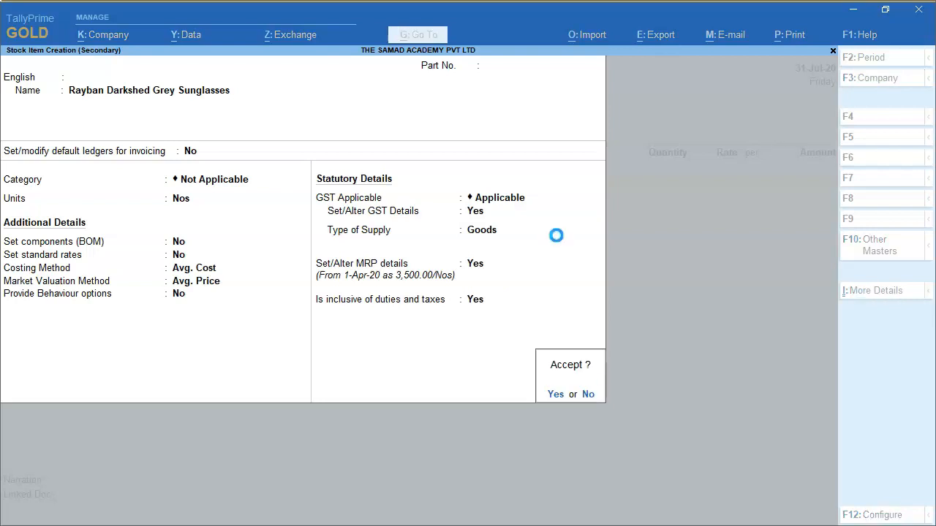
key(Return)
Step: Add 10 Nos of the sunglasses to the voucher, keeping the MRP of 3,500.00, and enter a rate of 3500
key(Return)
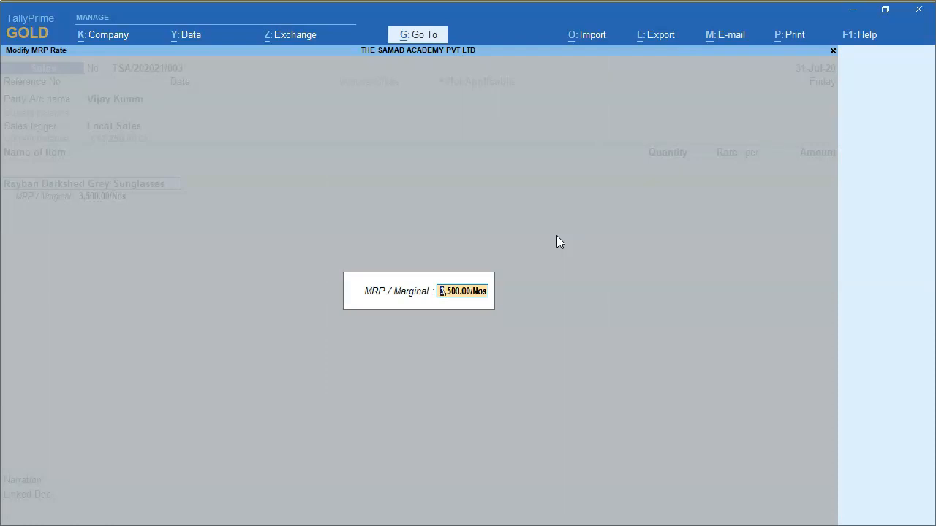
key(Return)
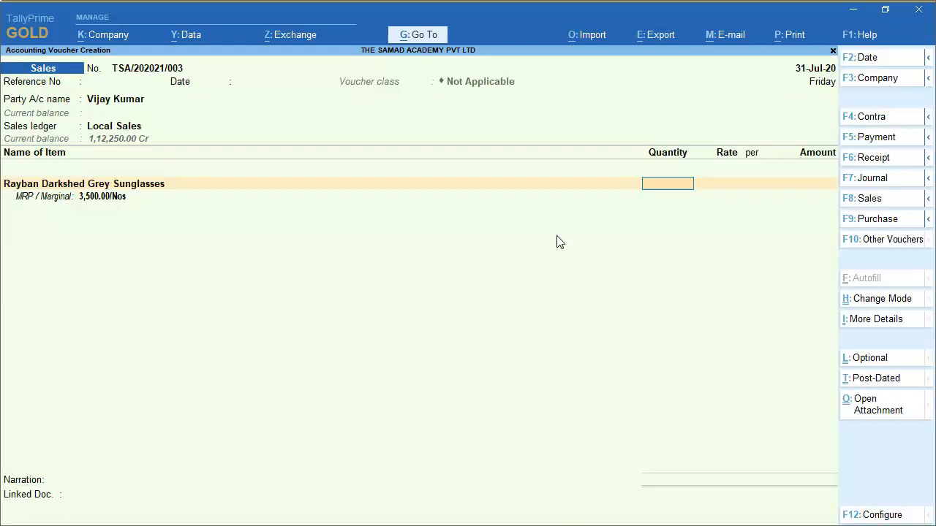
text(10)
key(Return)
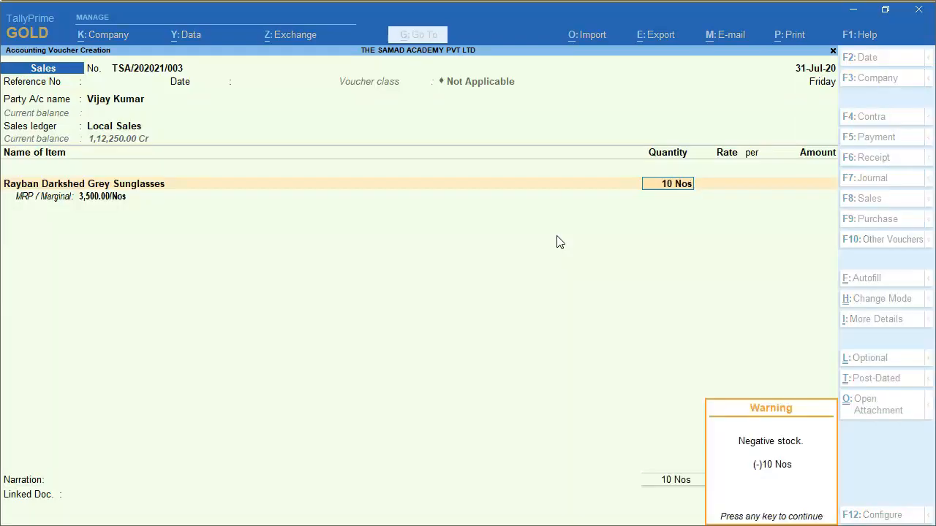
key(Return)
text(3500)
key(Return)
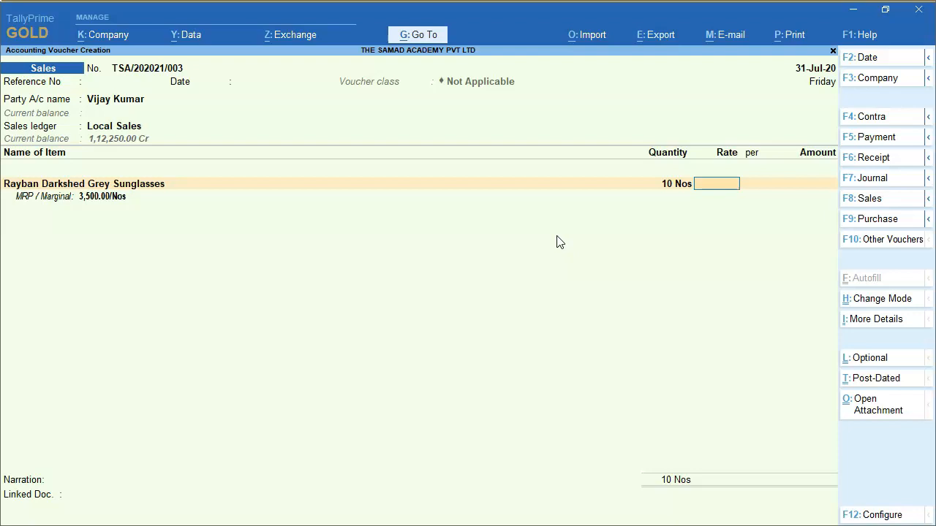
Step: Open the voucher configuration and turn on both Show more configurations and Show all configurations
click(883, 516)
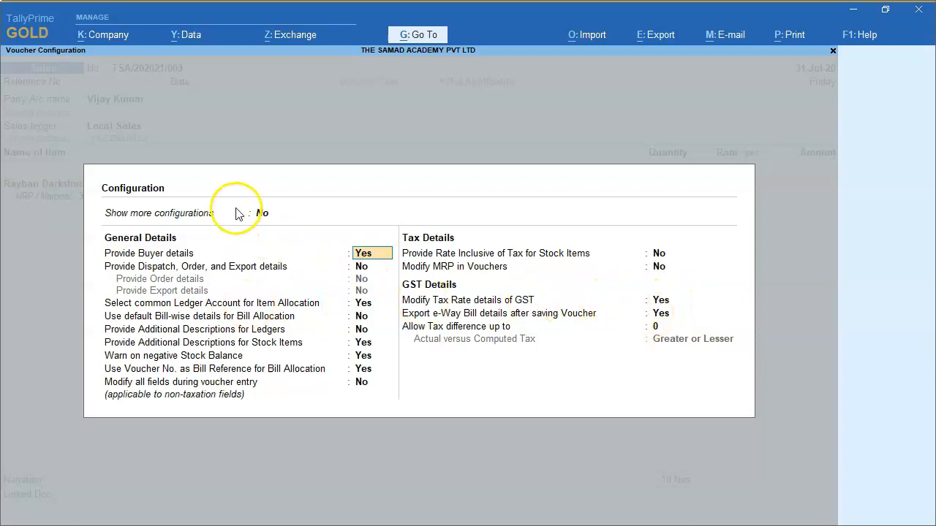
click(263, 213)
key(y)
key(Up)
key(y)
Step: Set Provide Rate Inclusive of Tax for Stock Items and Modify MRP in Vouchers to Yes, and accept the voucher configuration
key(Down)
key(Down)
key(Down)
key(Down)
key(Down)
key(Down)
key(Down)
key(Down)
key(Down)
key(Down)
key(Down)
key(Down)
key(Down)
key(Down)
key(Down)
key(Down)
key(Down)
key(Down)
key(Down)
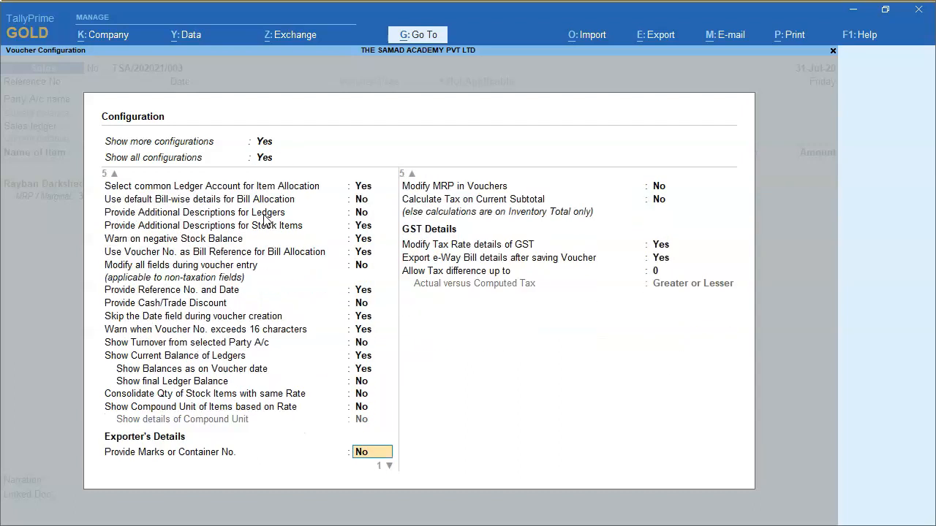
key(Down)
key(Down)
key(Down)
key(Down)
key(Up)
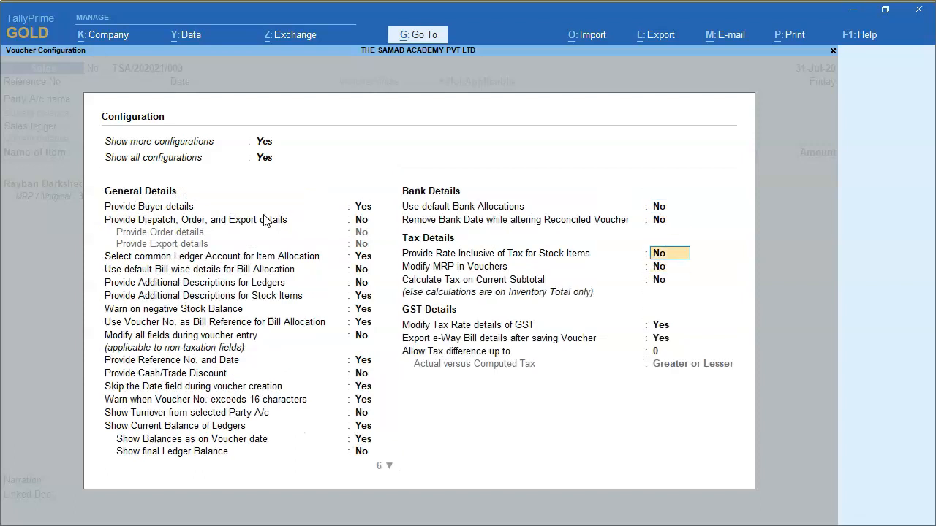
text(y)
key(Return)
text(y)
key(Return)
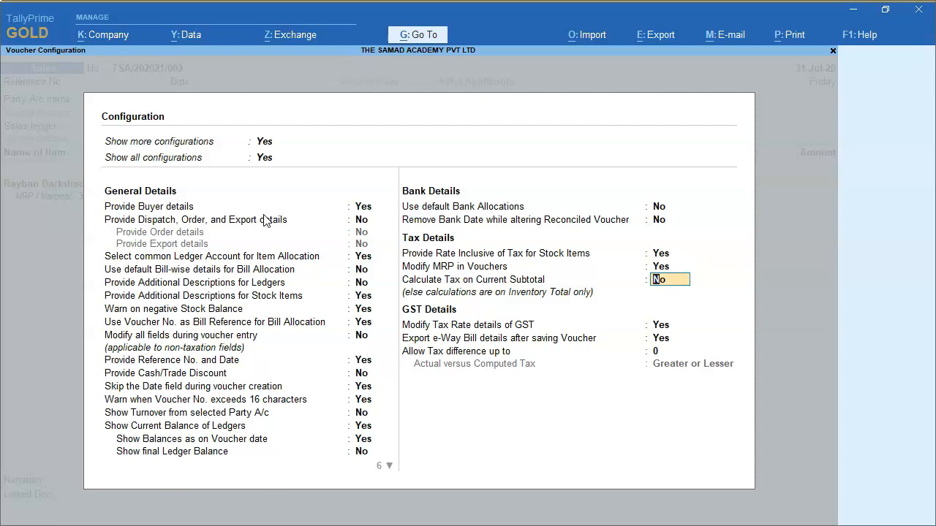
key(Return)
key(Return)
key(Return)
key(Return)
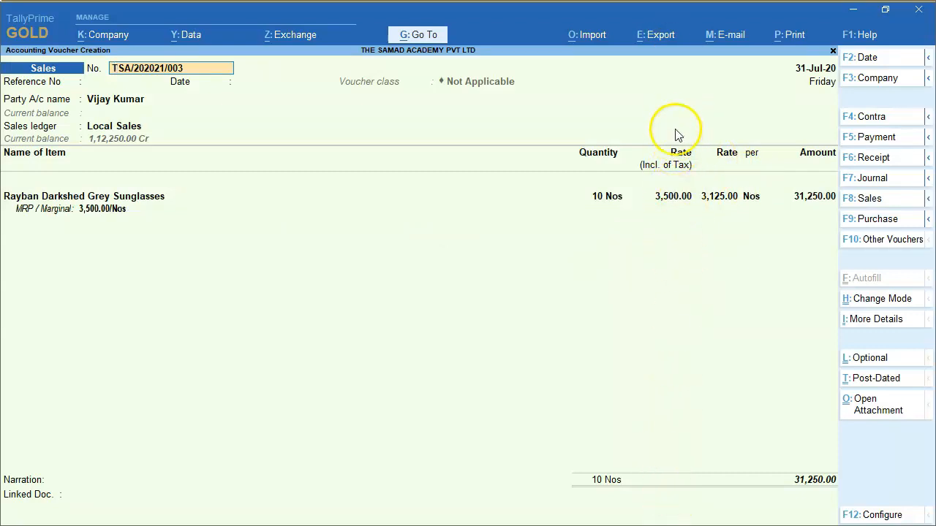
Step: Accept the sunglasses line with the tax-inclusive rate of 3,500.00 and proceed to the next item line
click(667, 202)
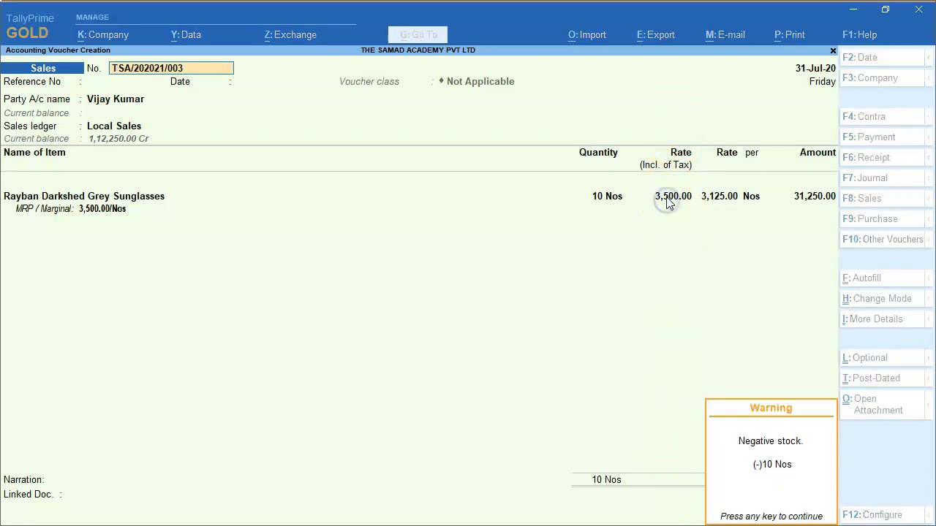
click(667, 202)
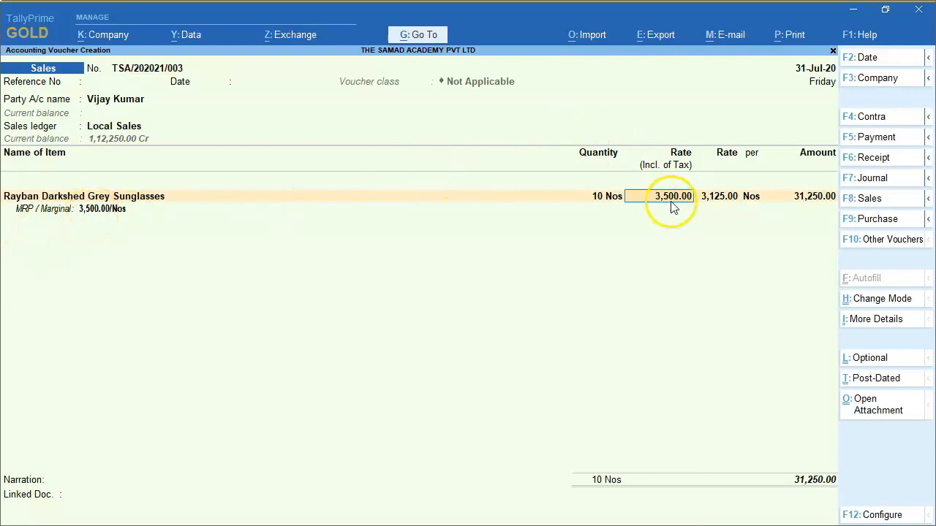
click(722, 205)
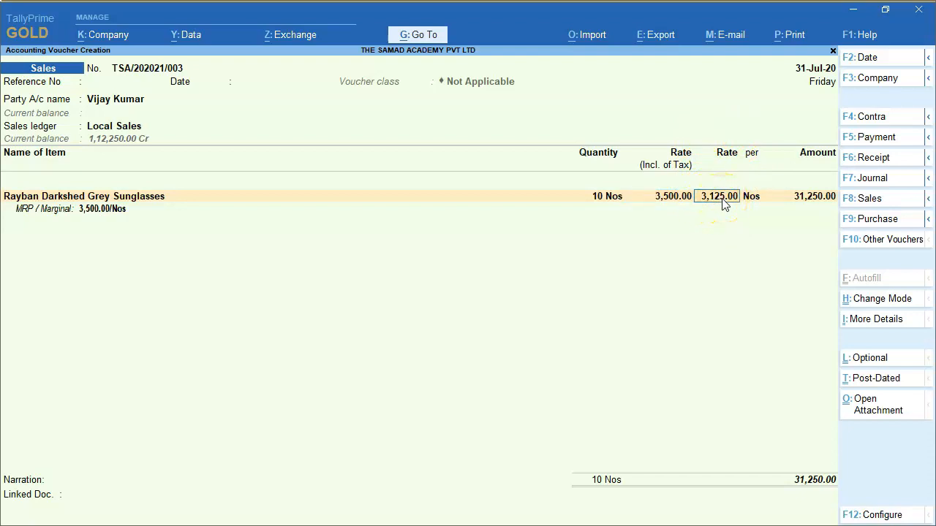
key(Return)
key(Return)
key(Return)
key(Return)
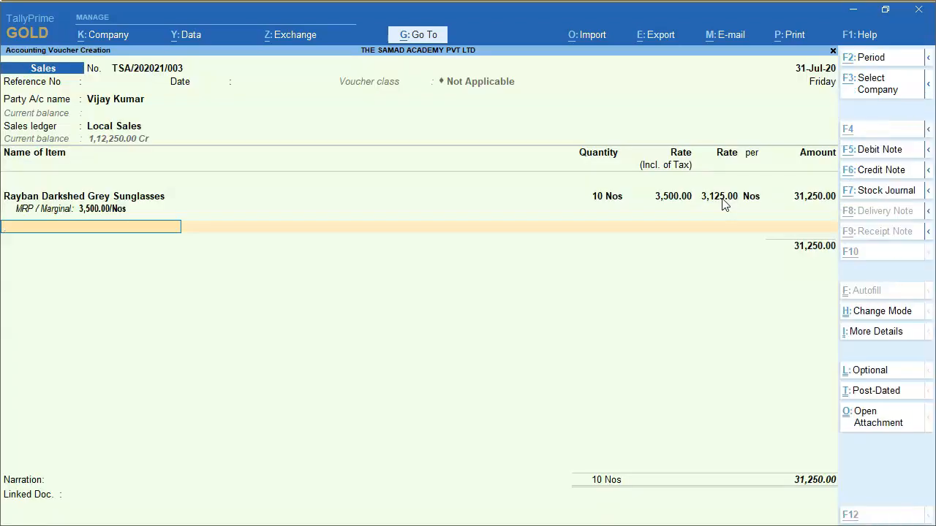
Step: Open a second new stock item and copy the product name K4-HDF Glass Cover from the PowerPoint slide
key(alt+c)
click(709, 198)
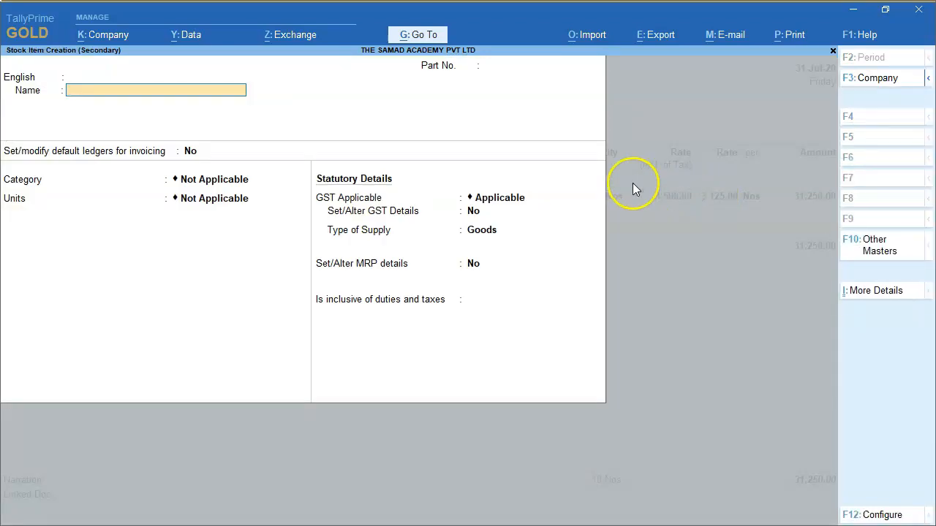
key(alt+Tab)
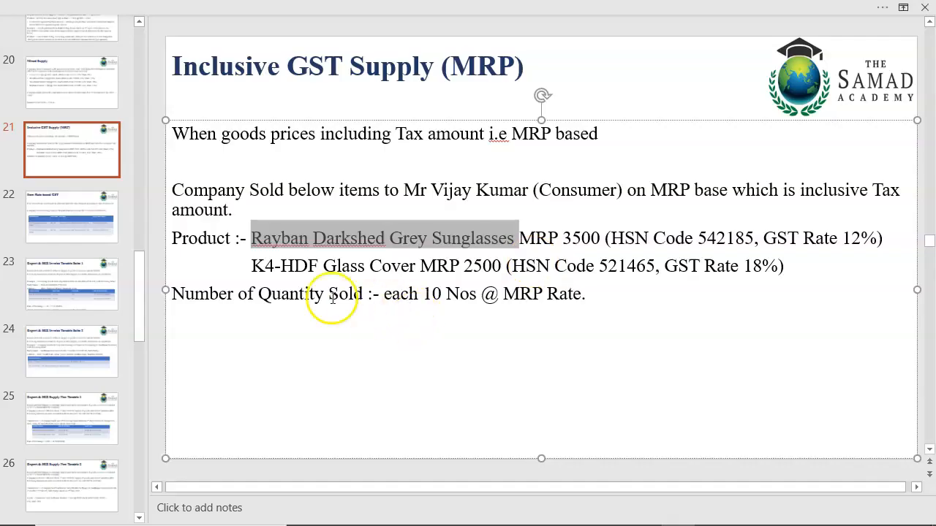
mouse_move(404, 264)
mouse_down()
mouse_move(487, 265)
mouse_move(414, 271)
mouse_up()
key(ctrl+c)
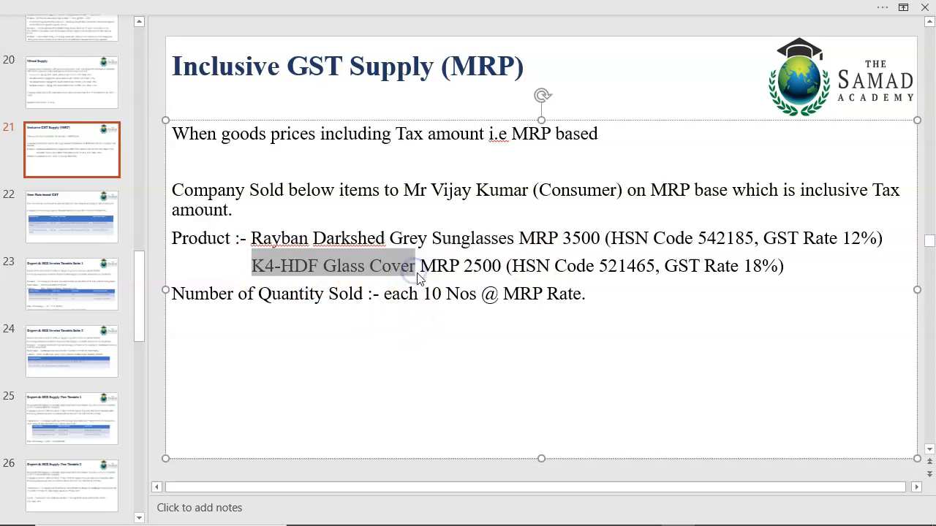
Step: Switch to TallyPrime, paste K4-HDF Glass Cover as the new stock item's name and set its unit to Nos
key(alt+Tab)
key(ctrl+v)
key(Return)
key(Return)
key(Return)
key(Return)
key(Return)
key(Down)
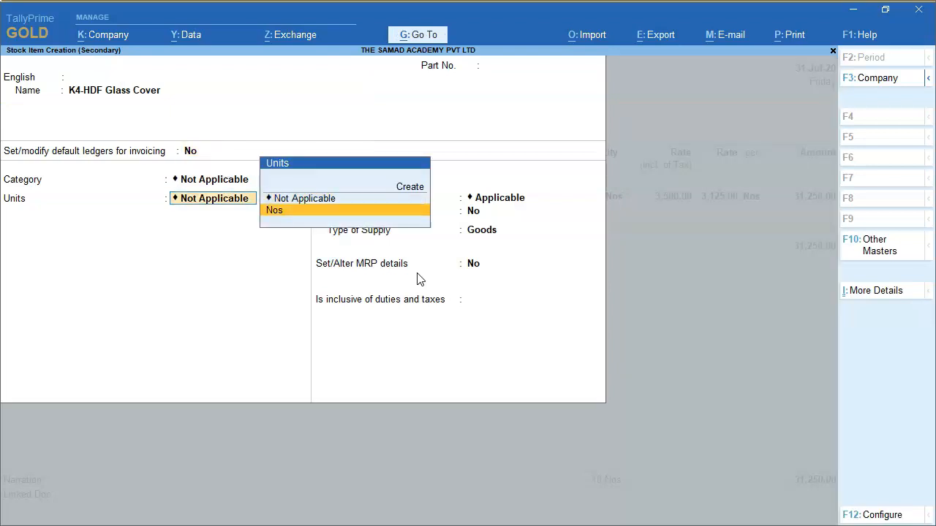
key(Return)
Step: Set Set/Alter GST Details to Yes for the glass cover item and enter HSN/SAC 563214
key(Return)
key(Return)
key(Return)
key(Return)
key(Return)
key(Return)
text(y)
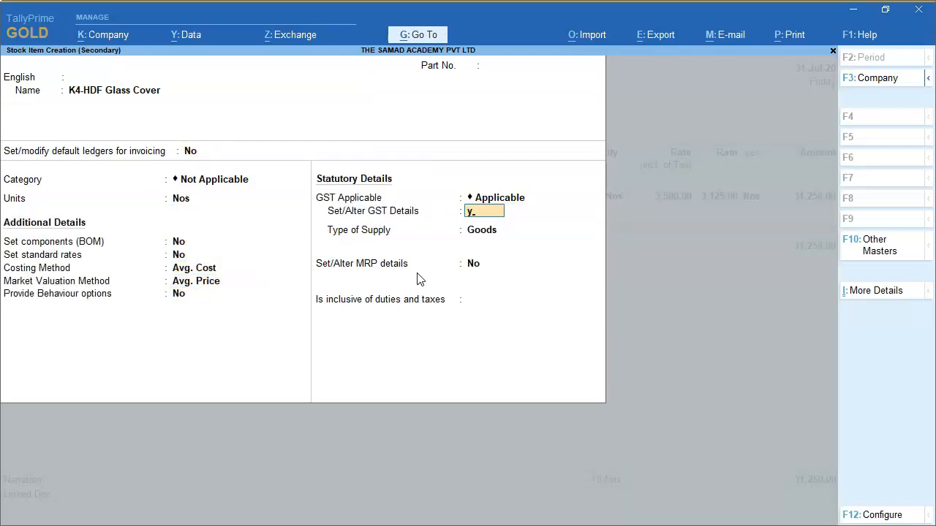
key(Return)
key(Return)
text(563214)
key(Return)
key(Return)
key(Return)
Step: Set the item's taxability to Taxable with an integrated tax rate of 18% and accept the GST details
key(Down)
key(Down)
key(Down)
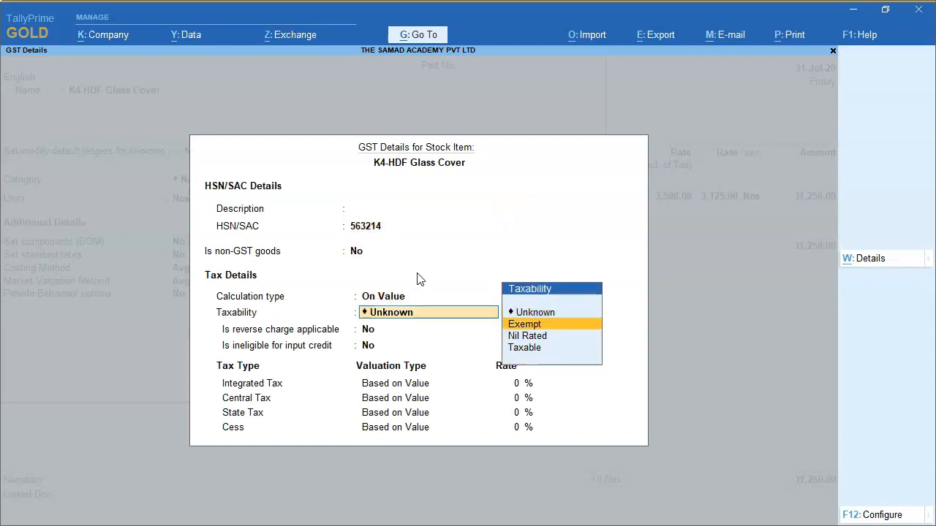
key(Return)
key(Return)
key(Return)
text(18)
key(Return)
key(Return)
key(Return)
key(Return)
key(Return)
Step: Enable MRP details with voucher modification and slab-rate calculation on MRP both set to Yes, and enter an MRP rate of 2500
key(Return)
key(BackSpace)
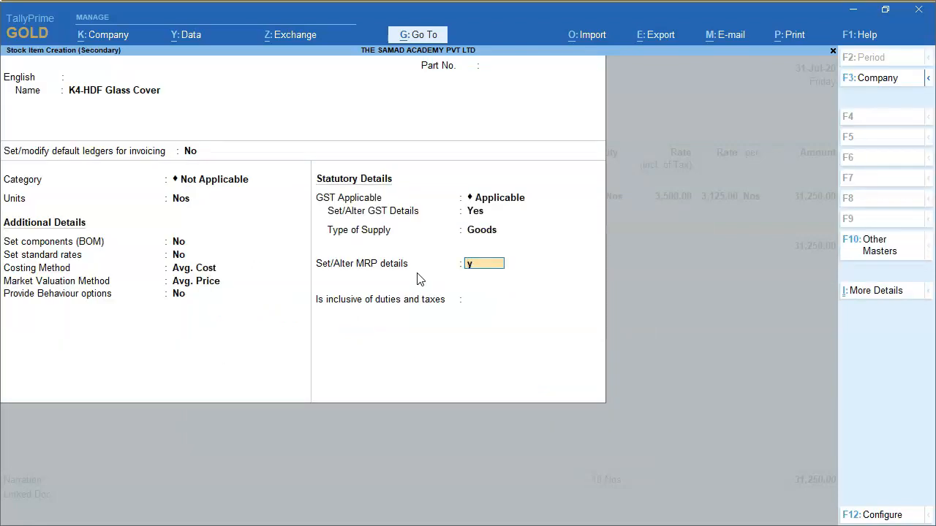
key(Return)
text(y)
key(Return)
text(y)
key(Return)
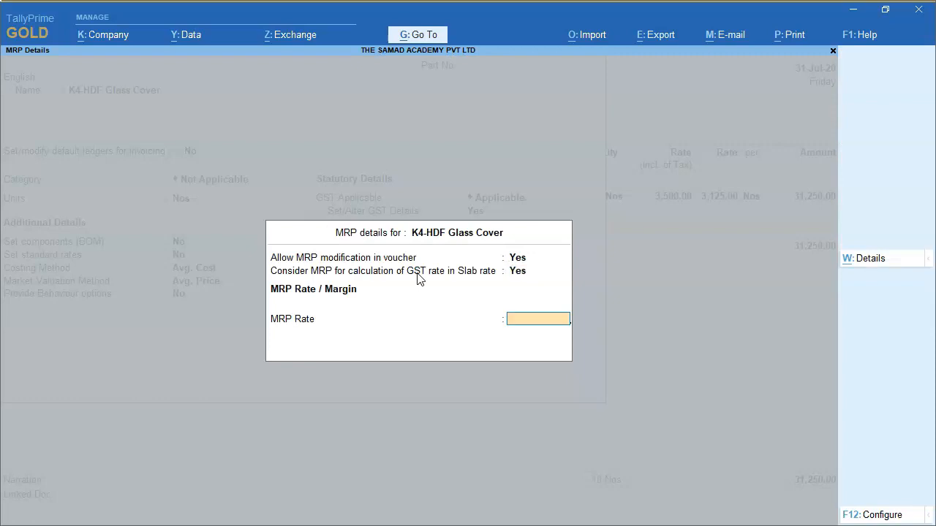
text(2500)
key(Return)
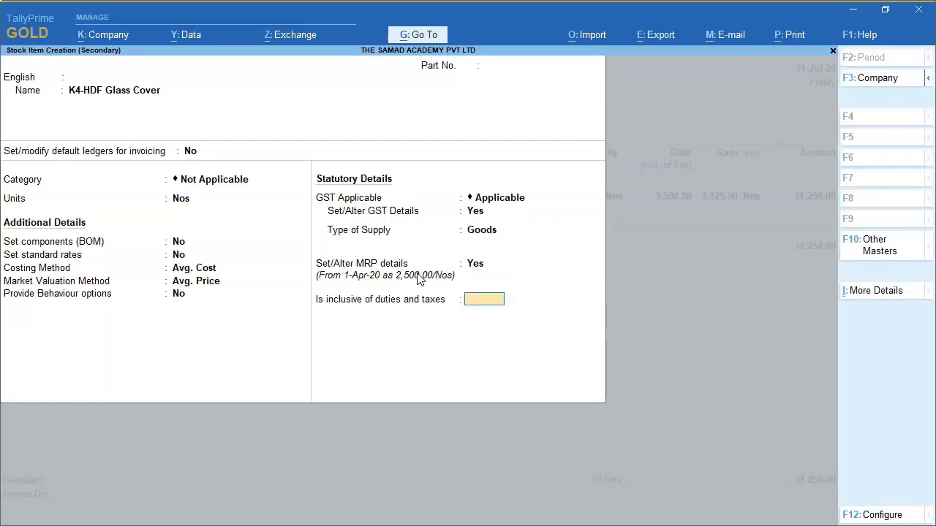
Step: Set Is inclusive of duties and taxes to Yes and save the K4-HDF Glass Cover stock item
key(Return)
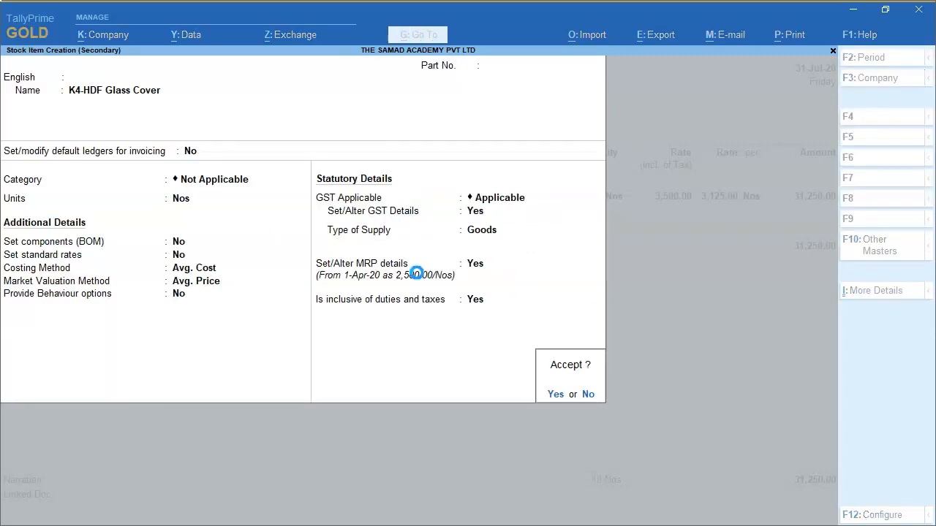
key(Return)
key(Return)
key(Return)
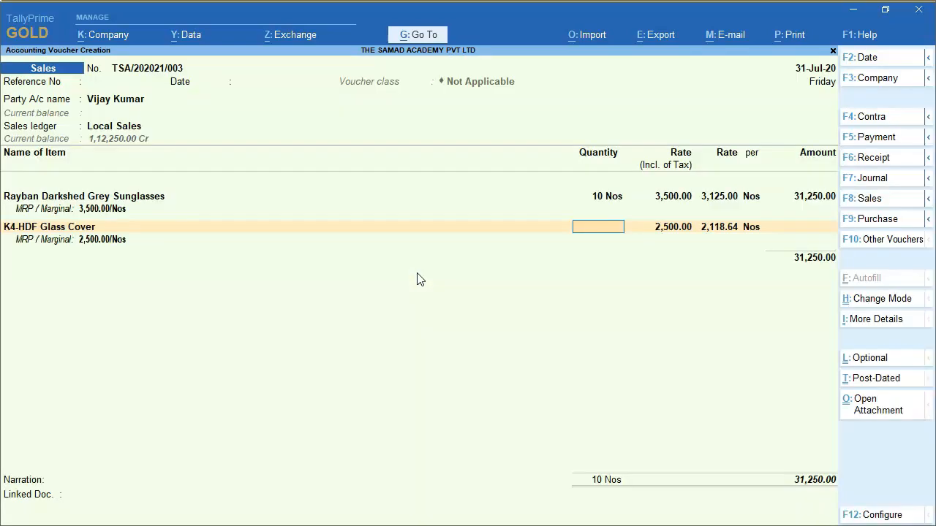
Step: Enter a quantity of 10 Nos for K4-HDF Glass Cover and keep the tax-inclusive rate of 2,500.00
key(Return)
key(Return)
key(Return)
key(Return)
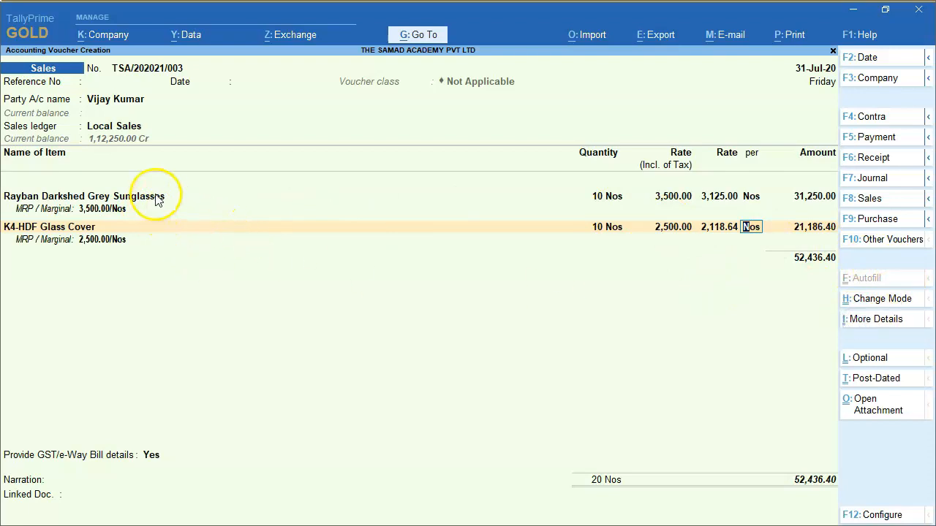
Step: Open the voucher's GST - Tax Analysis in detailed view, examine the central and state tax per item, and close it
key(ctrl+i)
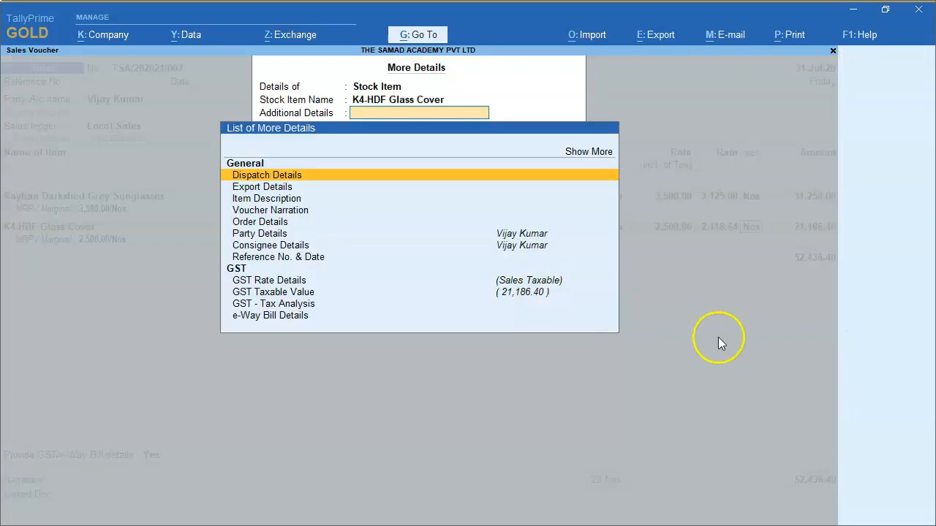
click(269, 304)
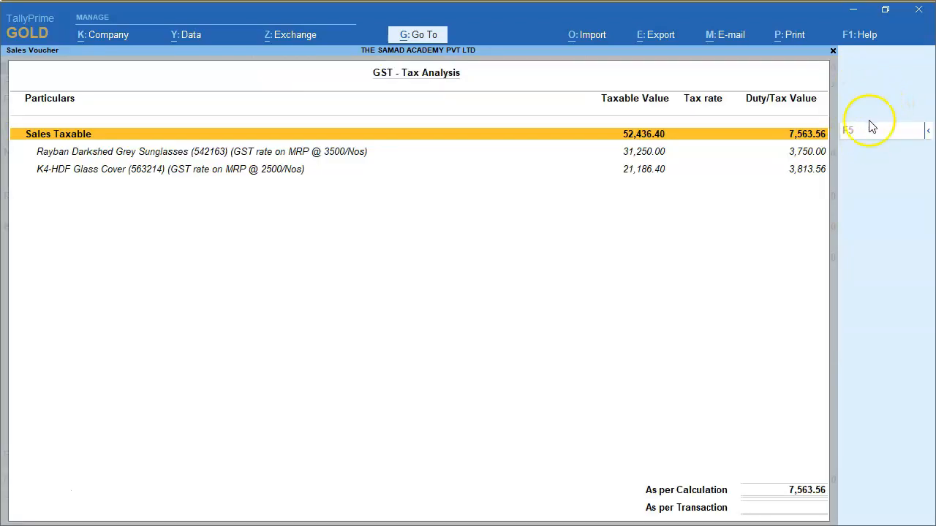
click(927, 130)
click(757, 151)
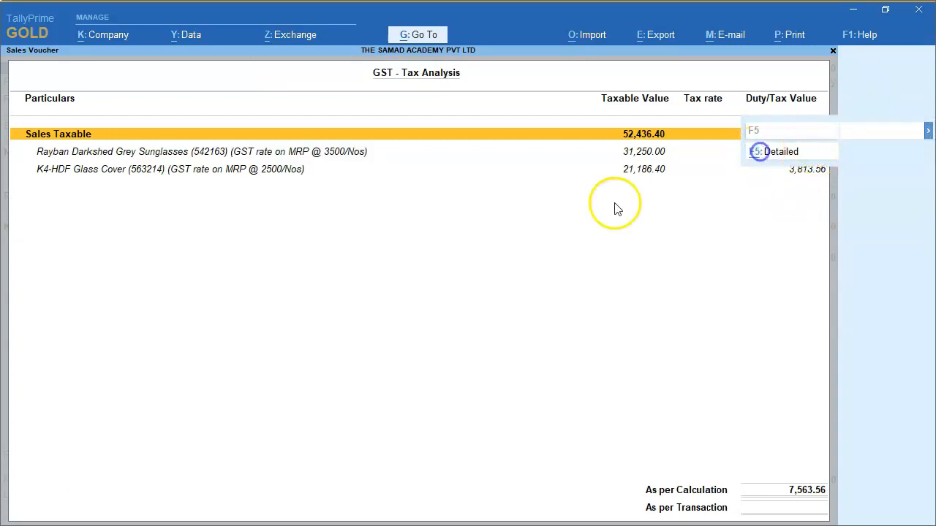
click(721, 181)
click(722, 188)
click(720, 176)
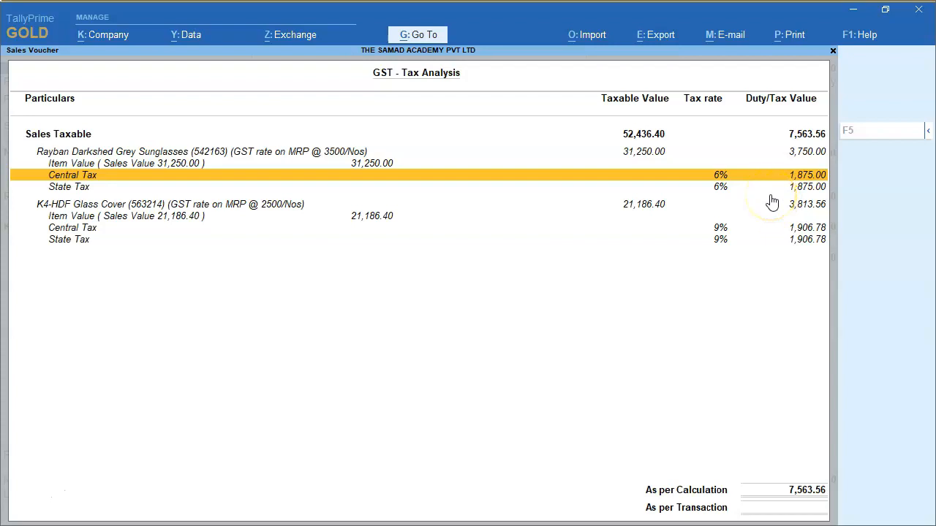
key(Escape)
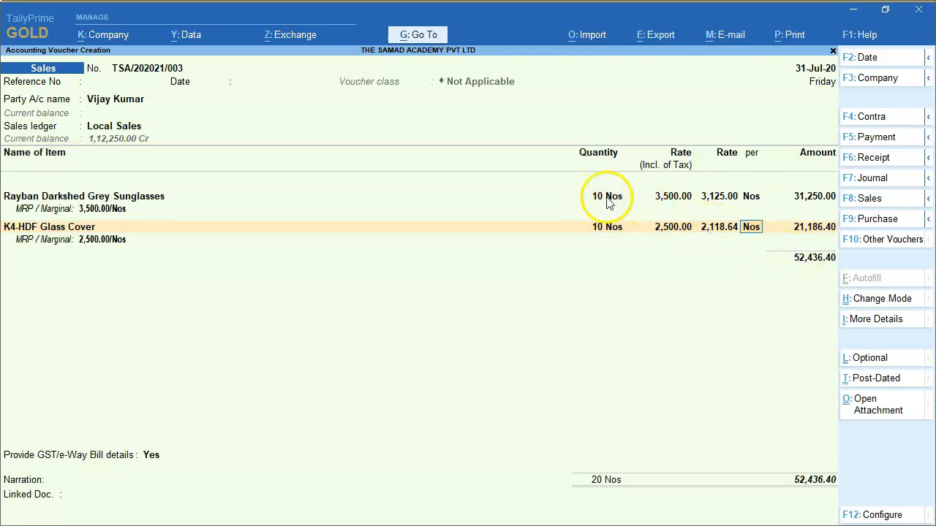
Step: Check the tax-inclusive sales value in the built-in calculator with 10*3500 and 25000+35000
key(ctrl+n)
click(660, 198)
text(500)
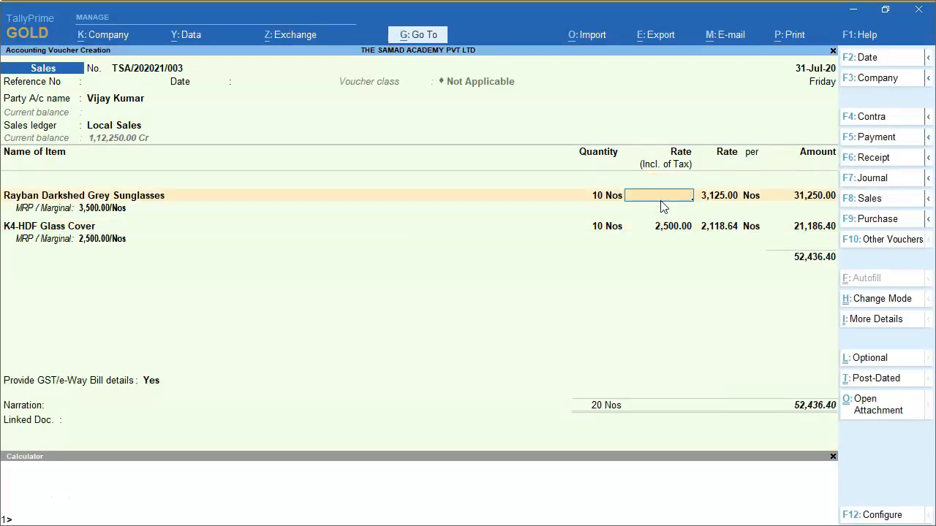
key(Return)
key(ctrl+n)
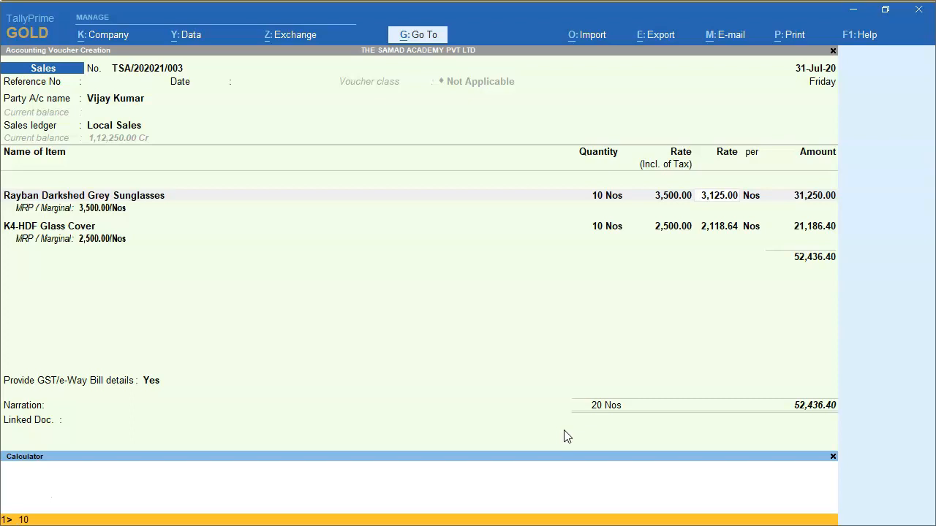
text(10*3500)
key(Return)
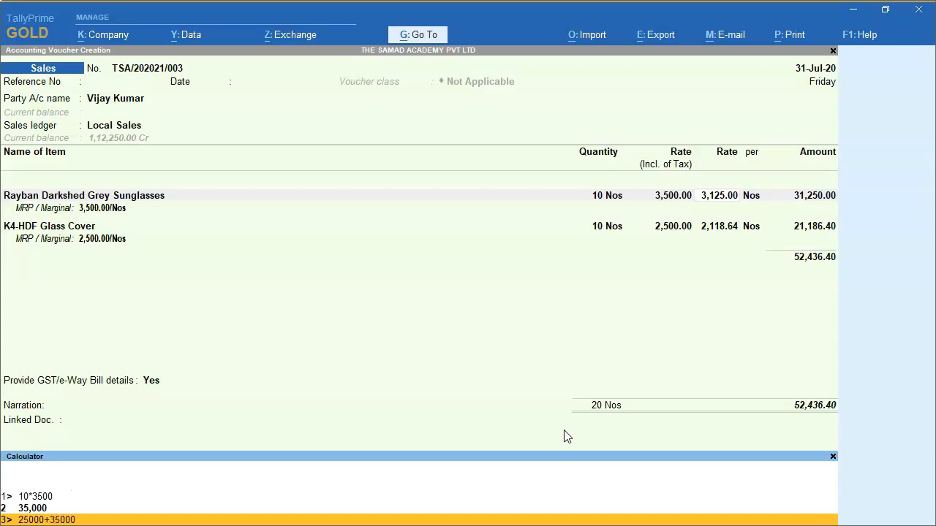
key(Return)
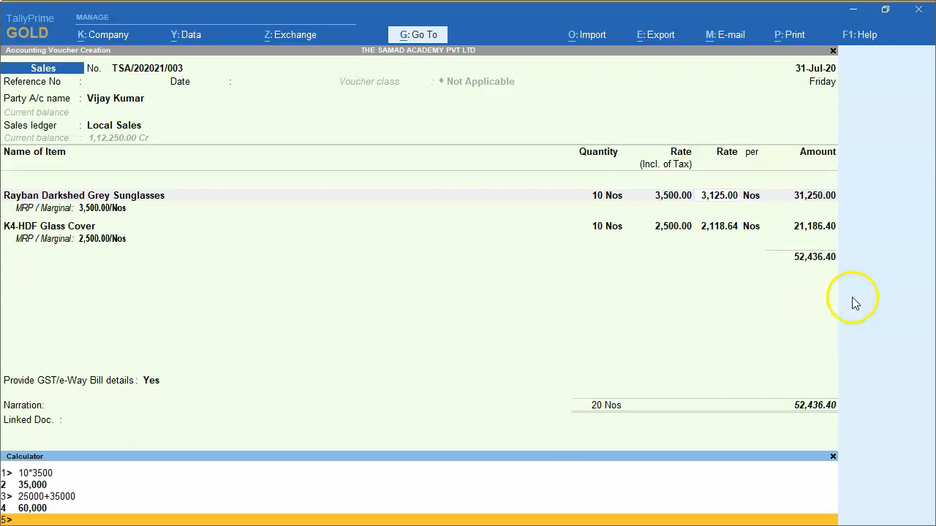
key(Escape)
Step: Go past the item lines and add the Output CGST ledger to the voucher
click(815, 258)
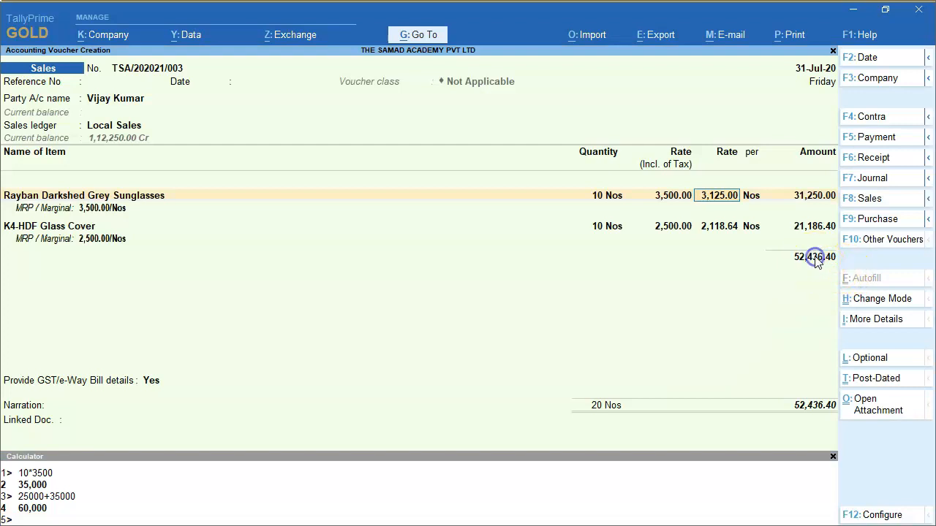
key(Return)
key(Return)
key(Return)
key(Return)
key(Return)
key(Return)
key(Return)
key(Return)
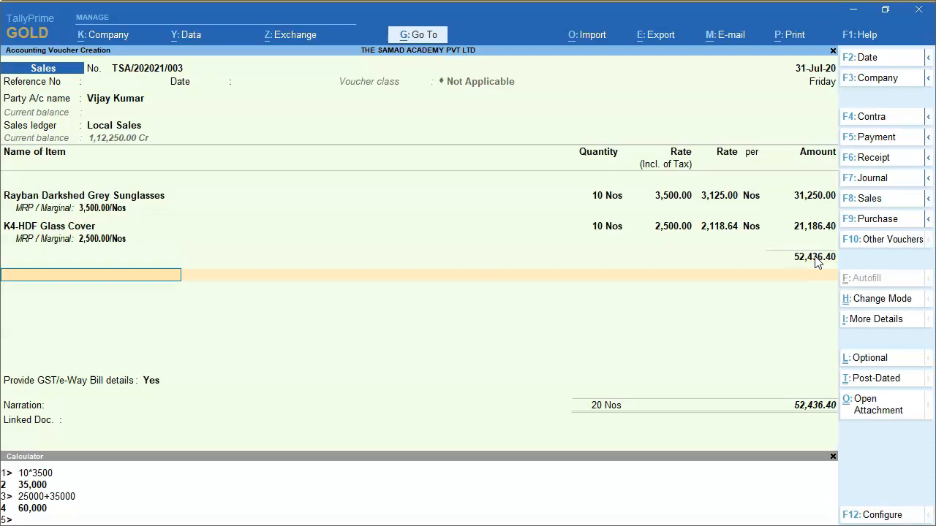
text(Out)
key(Return)
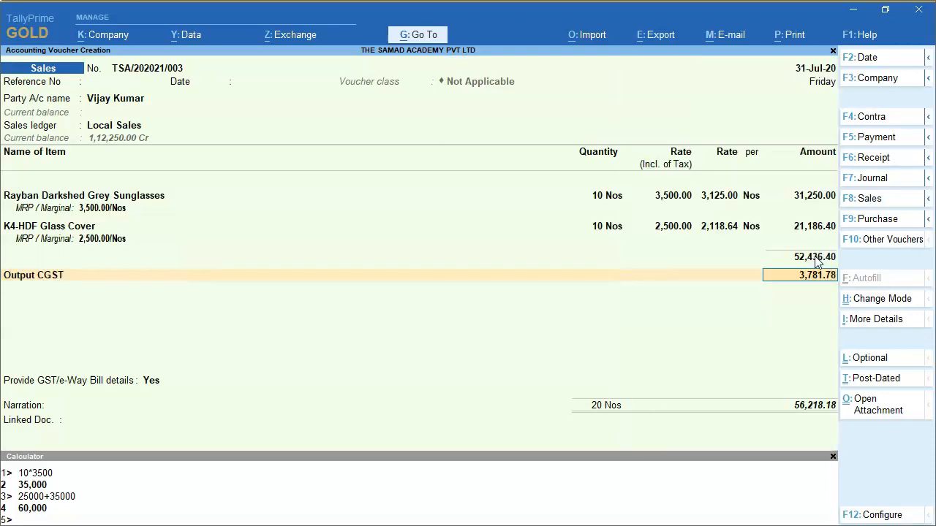
Step: Add the Output SGST ledger below Output CGST and accept its calculated amount
text(Out)
key(Down)
key(Down)
key(Down)
key(Return)
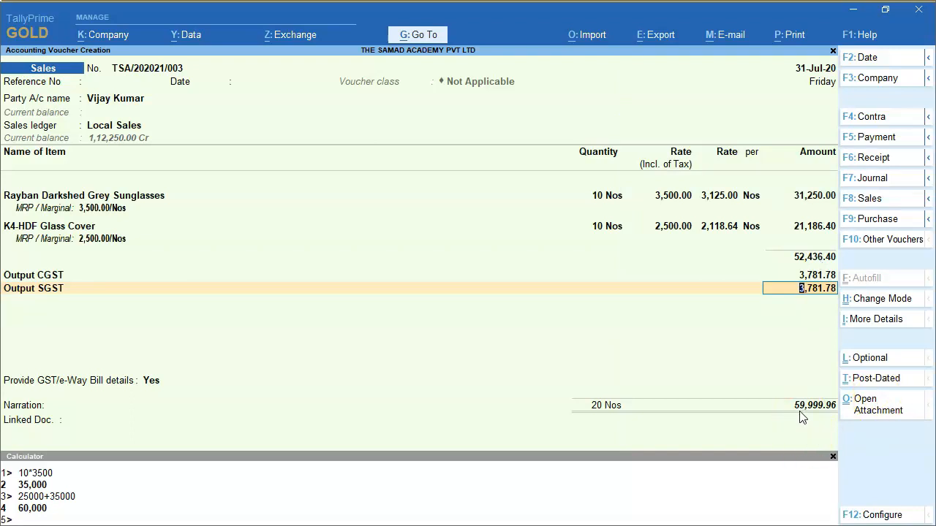
text(\)
key(BackSpace)
key(Return)
key(Return)
Step: Add the Round Off ledger with an amount of 0.04
text(Ro)
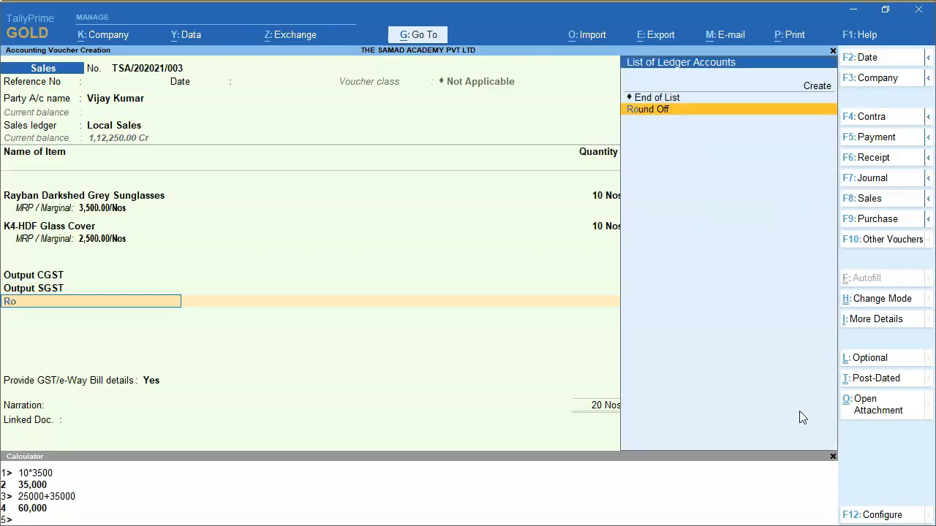
text(u)
key(Return)
text(0.0)
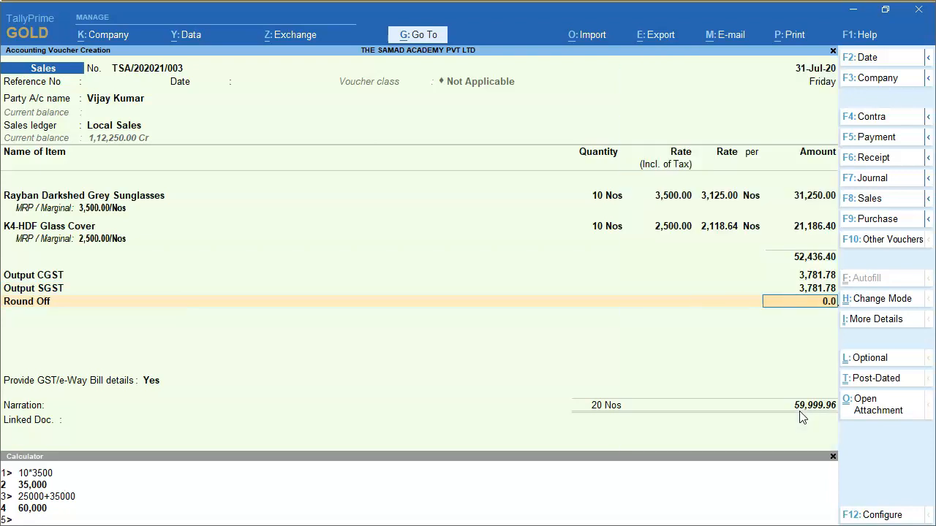
text(4)
key(Return)
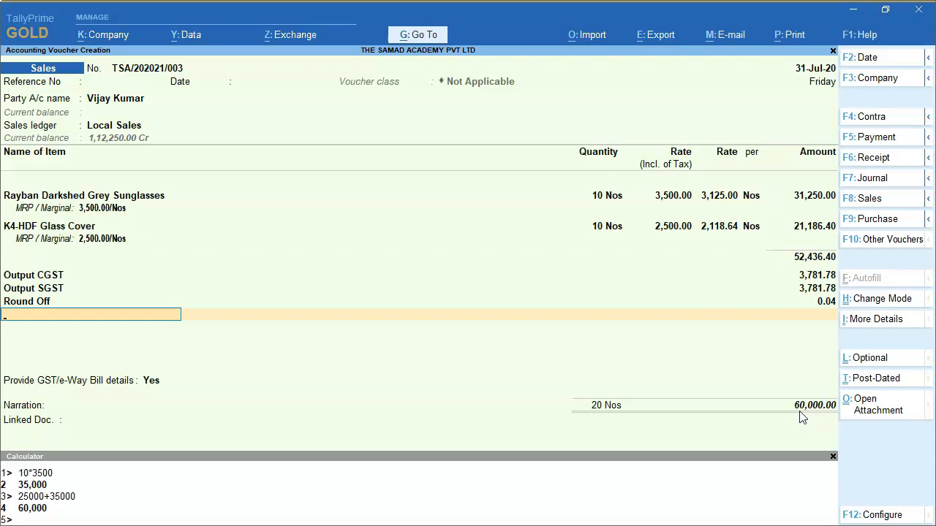
Step: Finish the ledger list, leave the e-Way Bill details unfilled and set Provide GST/e-Way Bill details to No
key(Return)
key(Return)
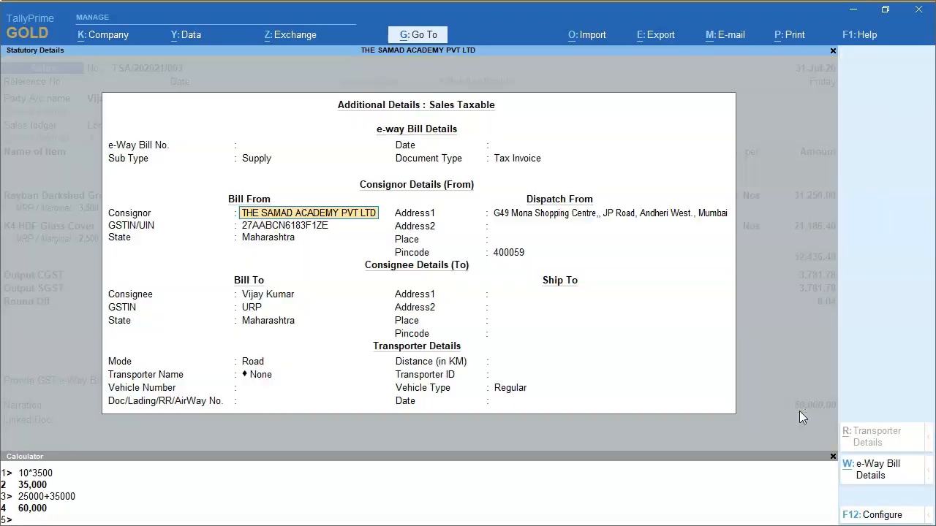
key(Return)
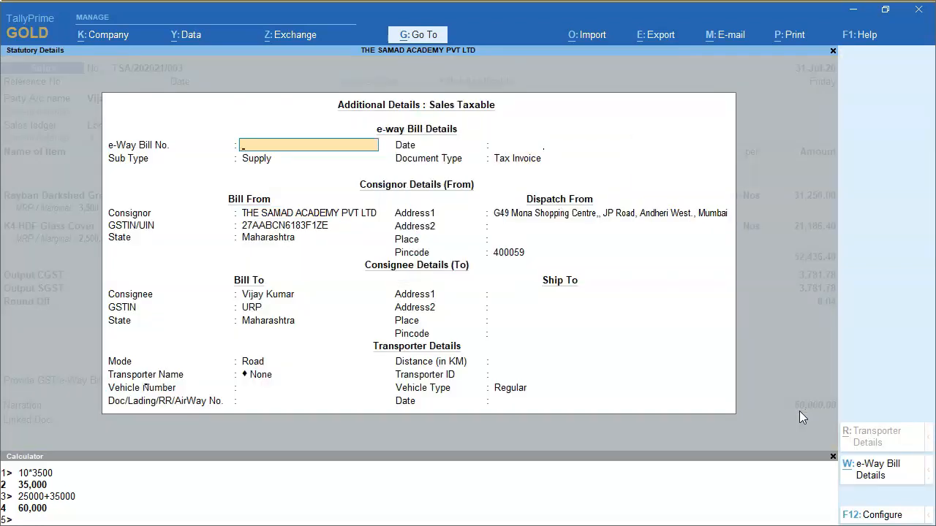
key(Escape)
key(Up)
key(Return)
key(Return)
key(Return)
key(Return)
key(Return)
key(Return)
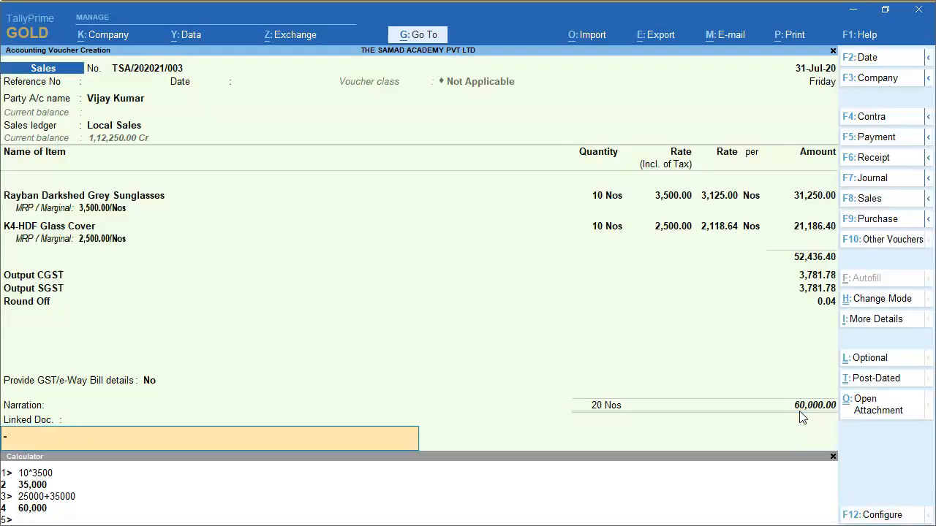
Step: Leave the narration empty, accept the sales voucher and close the calculator pane
key(Return)
key(Return)
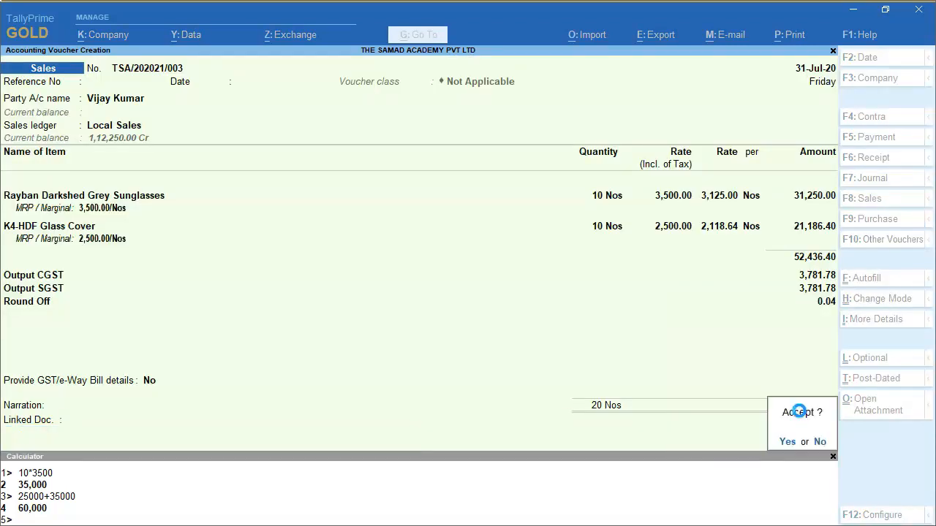
click(798, 412)
click(832, 456)
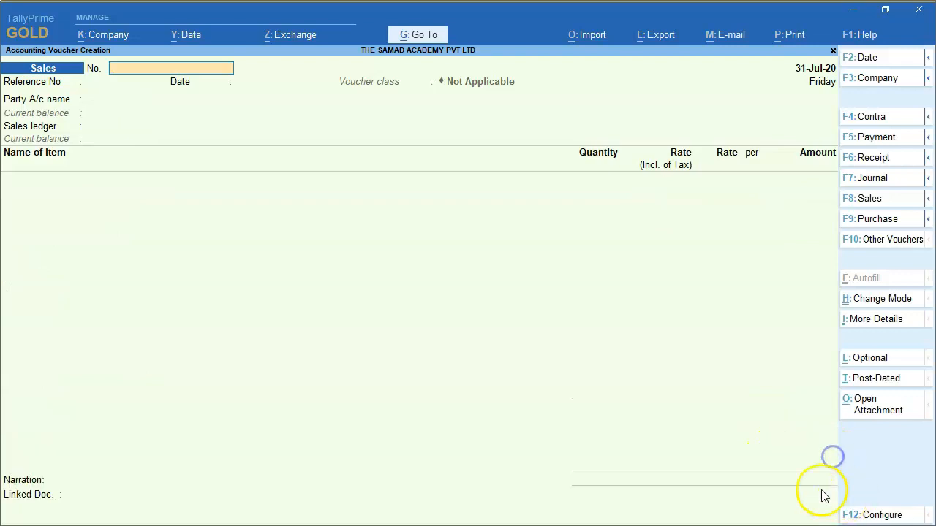
Step: Leave voucher entry, display the consumer's ledger account and open the sales voucher recorded in it
key(Escape)
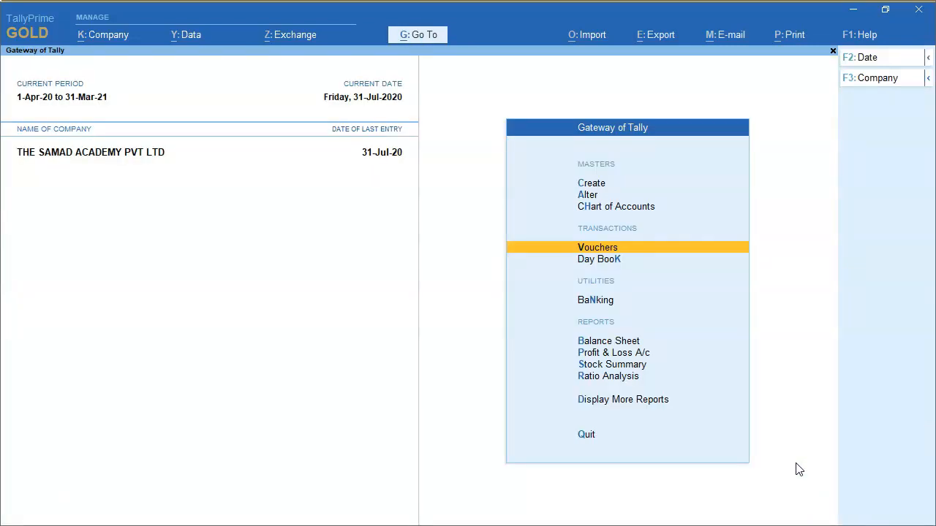
text(dalVij)
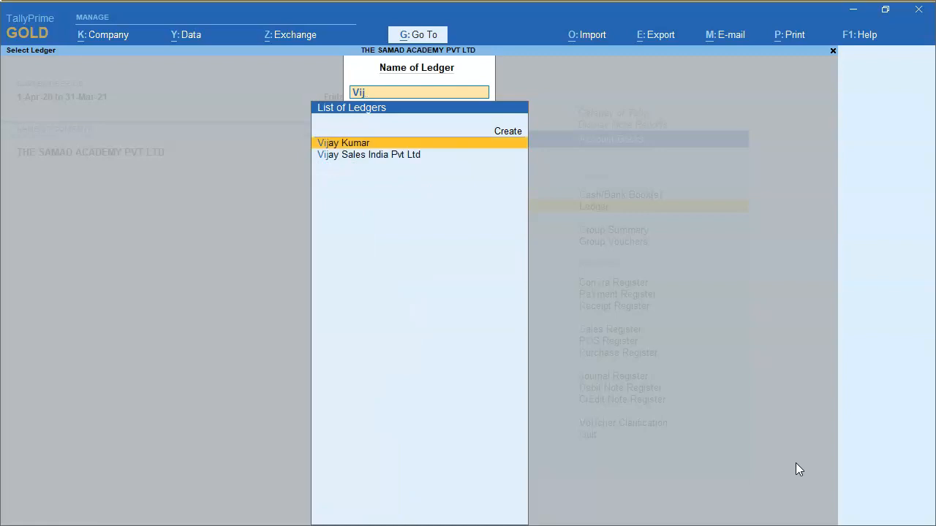
key(Return)
key(Return)
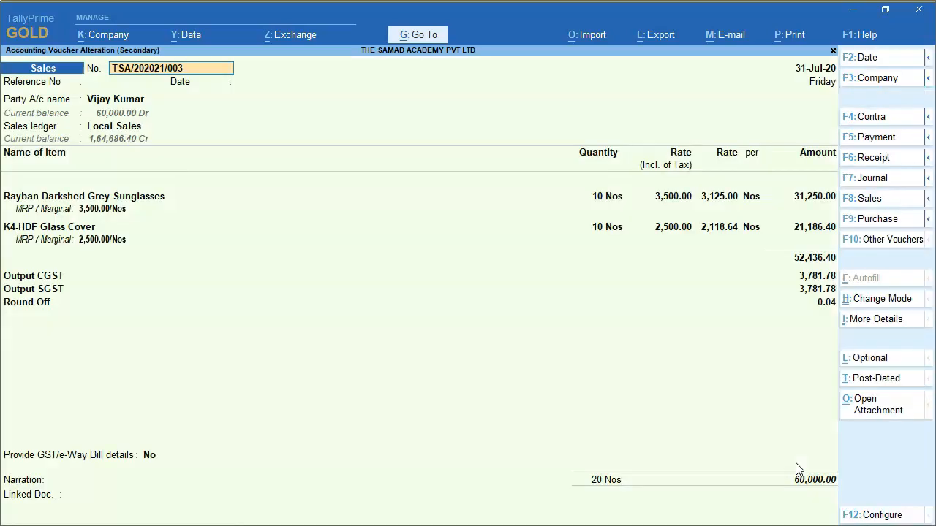
Step: Preview the voucher's printed Tax Invoice and examine the item rates, HSN codes, tax breakdown and total
click(794, 33)
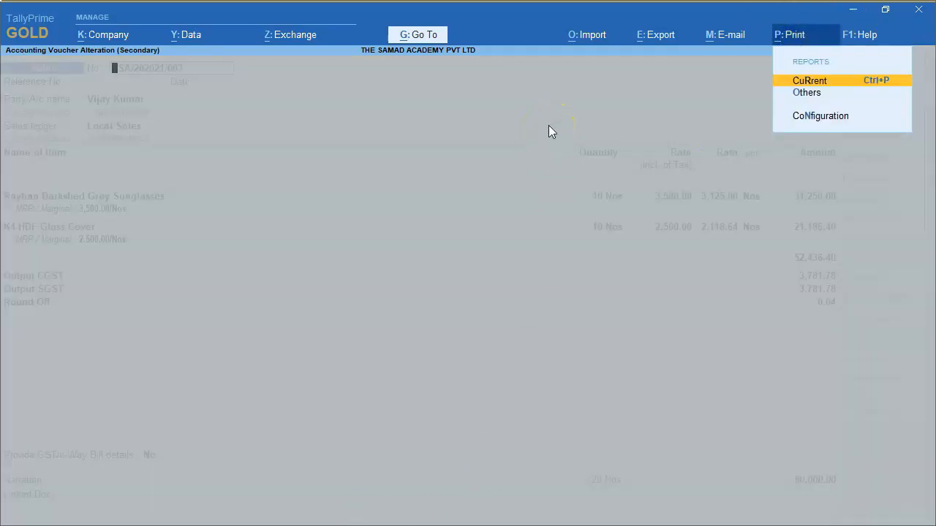
key(Return)
click(415, 348)
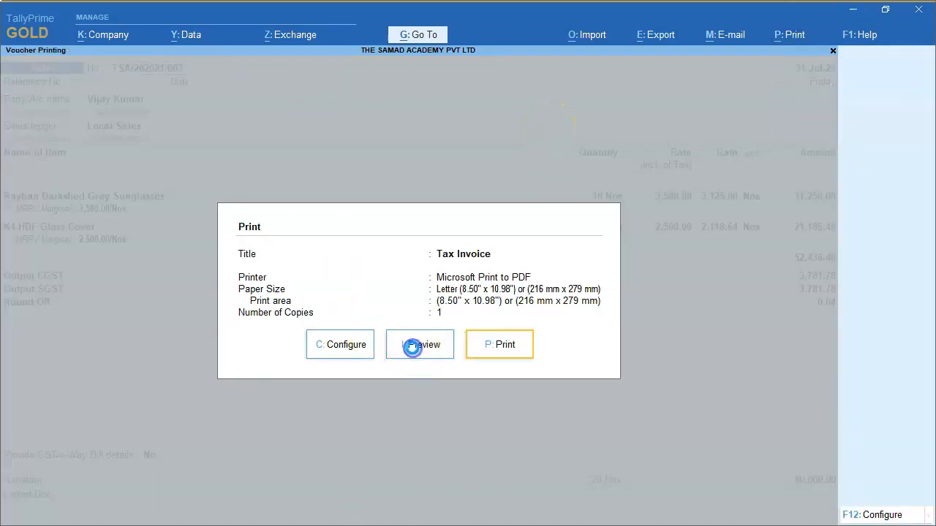
click(561, 496)
scroll(252, 340, down, 4)
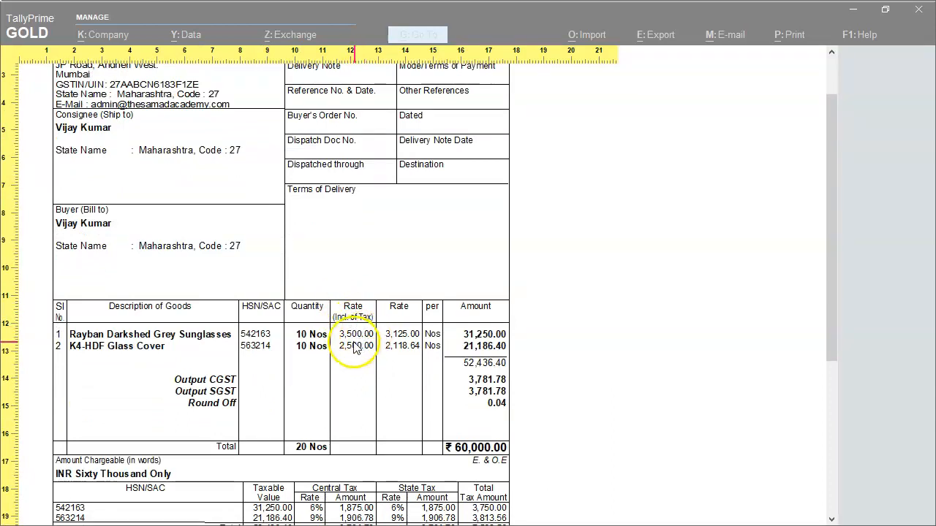
scroll(407, 333, down, 1)
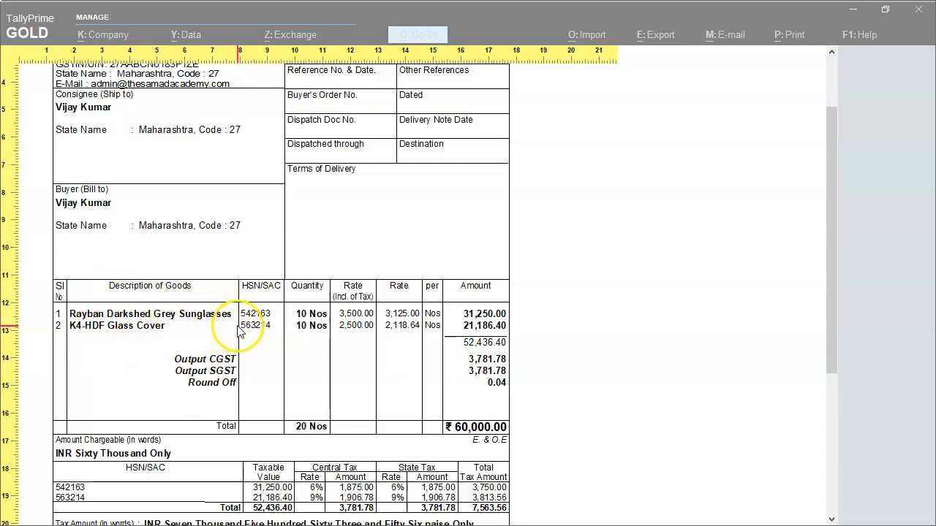
scroll(336, 304, down, 1)
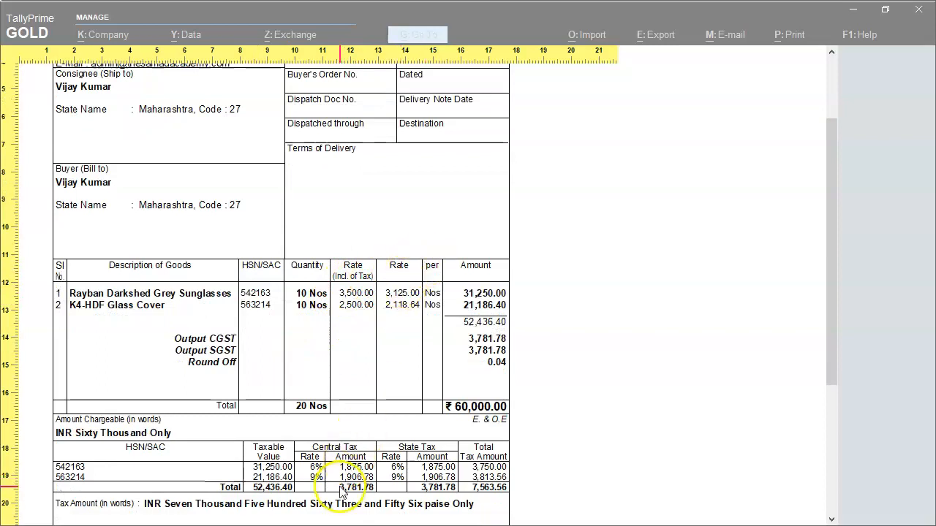
scroll(358, 438, down, 2)
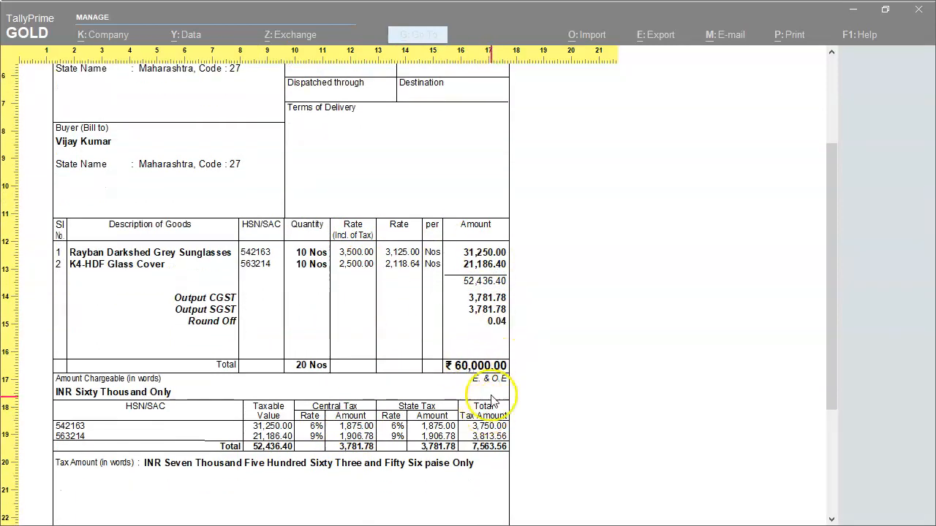